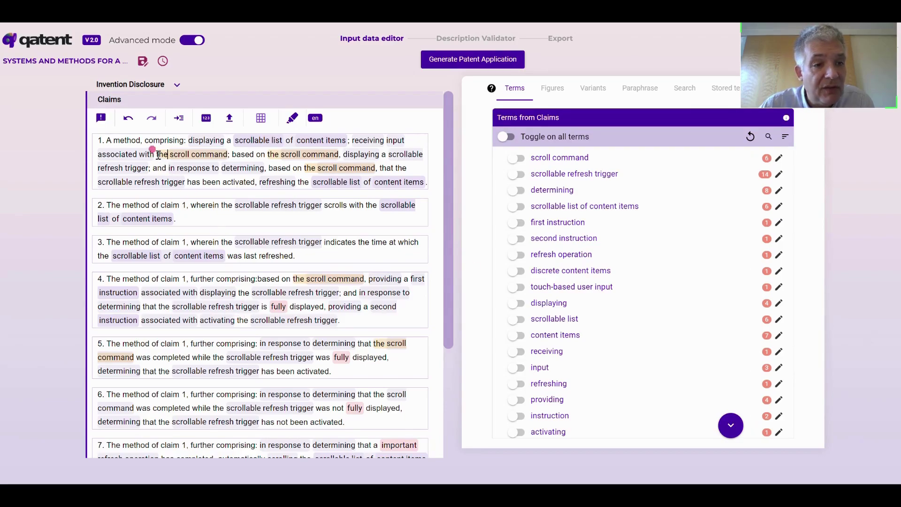
Step: Replace "the" with "an" before the first "scroll command" in claim 1 and delete "fully" from claims 4, 5 and 6
left_click_drag(158, 155, 167, 155)
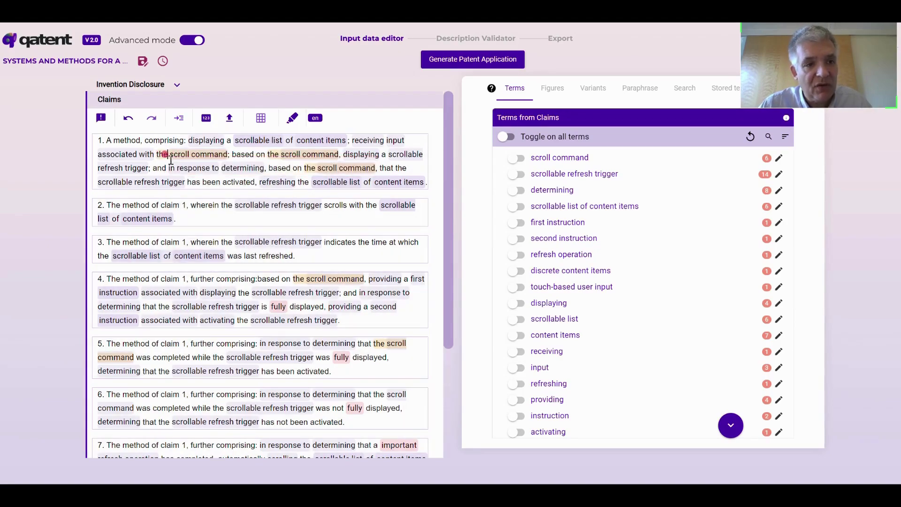
type("an")
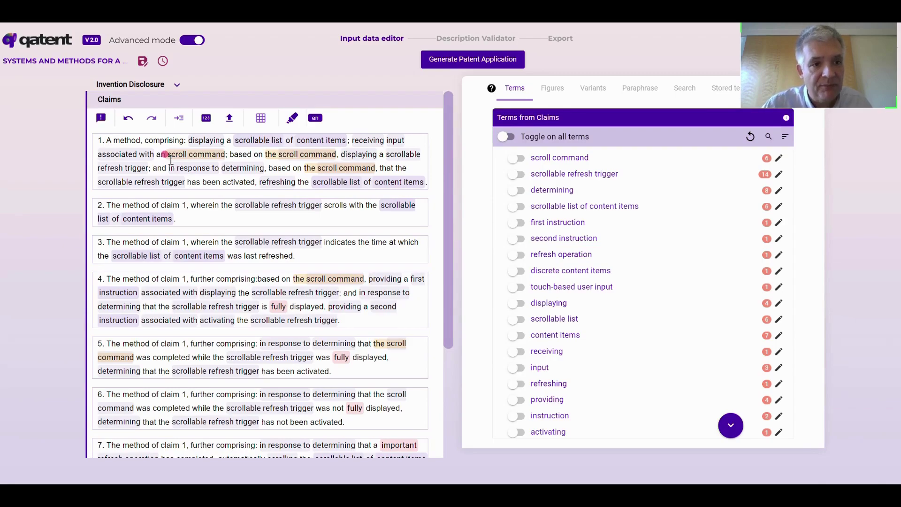
left_click_drag(270, 306, 288, 305)
type("f")
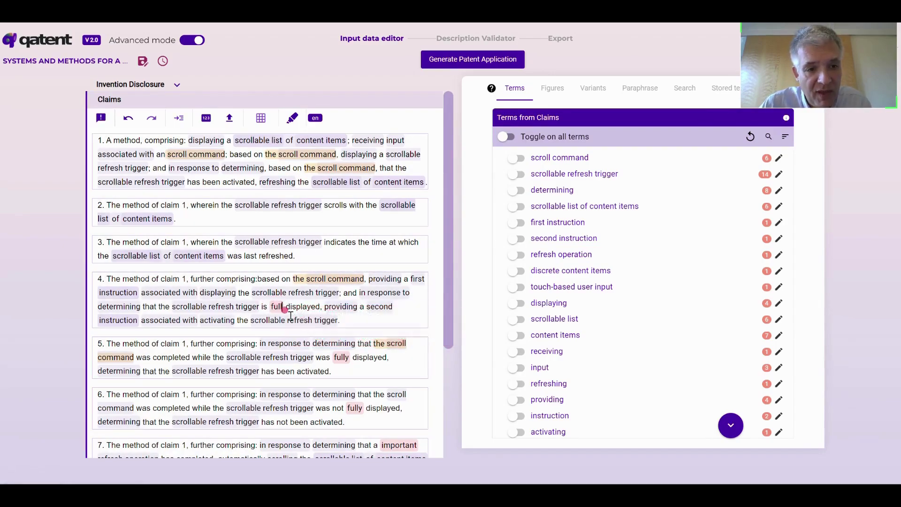
key("BackSpace")
left_click_drag(334, 358, 349, 358)
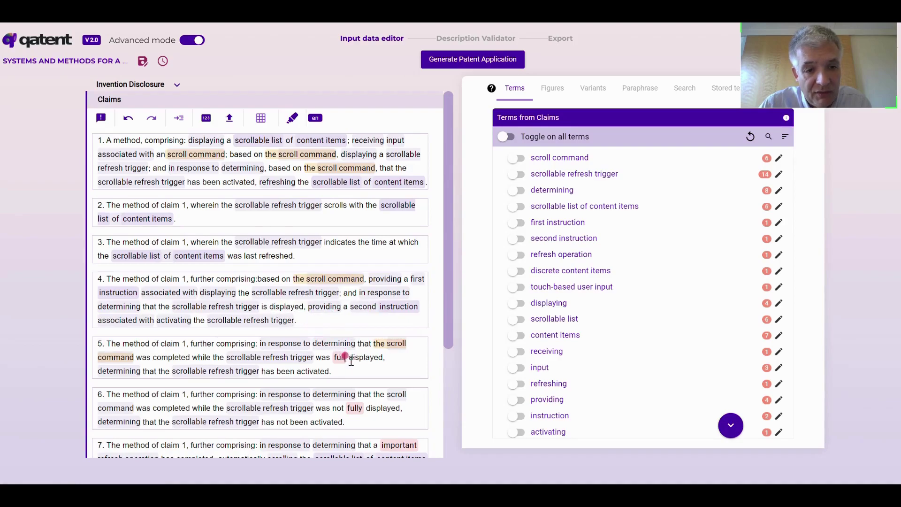
type("f")
key("BackSpace")
left_click_drag(347, 408, 363, 408)
key("BackSpace")
Step: Delete "important" before "refresh operation" in claim 7 and rerun the highlighting check on the claims
left_click(417, 444)
key("BackSpace")
key("BackSpace")
key("BackSpace")
key("BackSpace")
key("BackSpace")
key("BackSpace")
key("BackSpace")
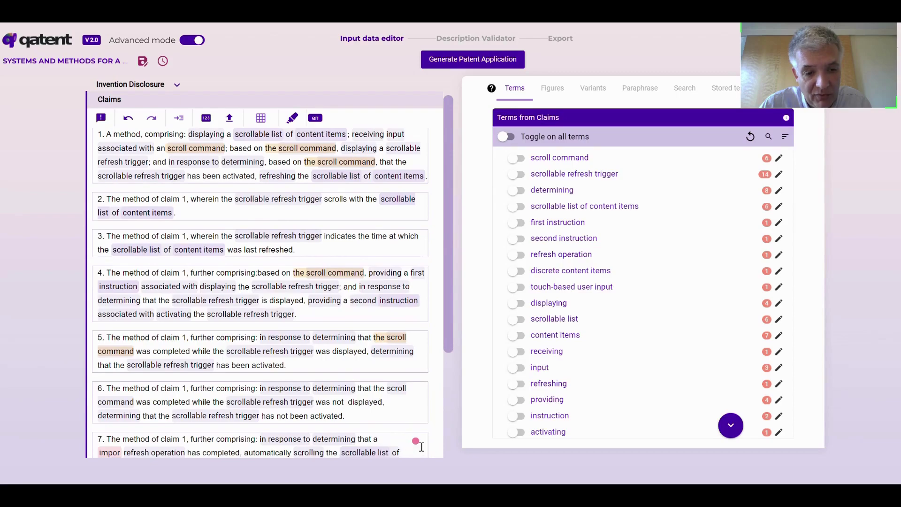
key("BackSpace")
key("BackSpace")
key("BackSpace")
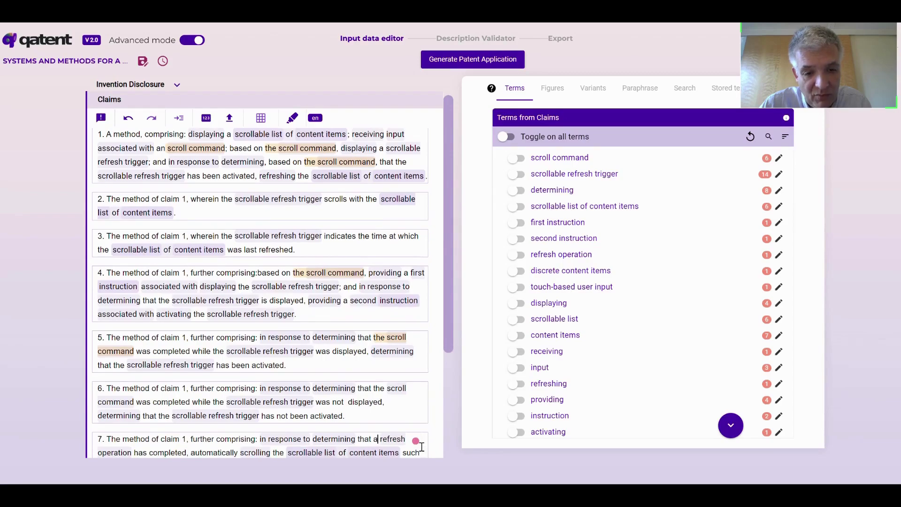
left_click(291, 118)
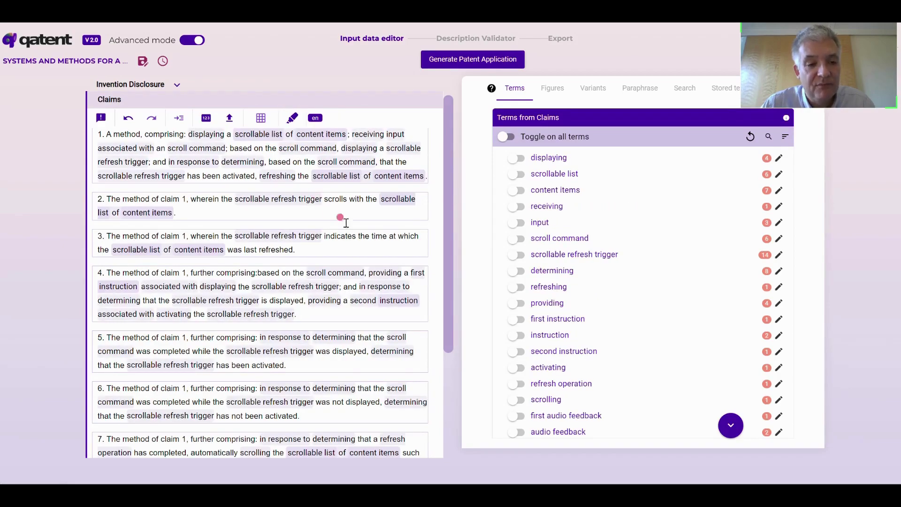
left_click_drag(450, 239, 460, 222)
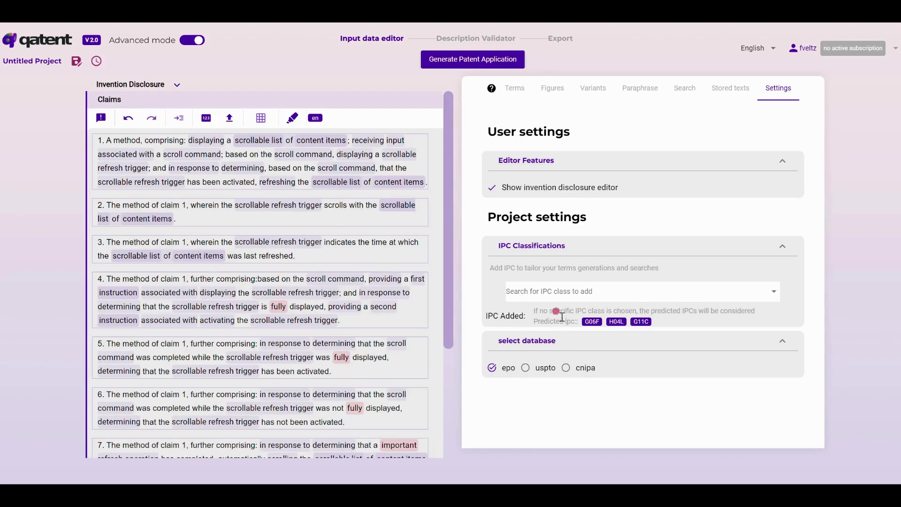
Step: Add the IPC class B21G, making needles, pins or nails of metal, to the project's IPC classifications
left_click(562, 291)
scroll(378, 175, "down", 20)
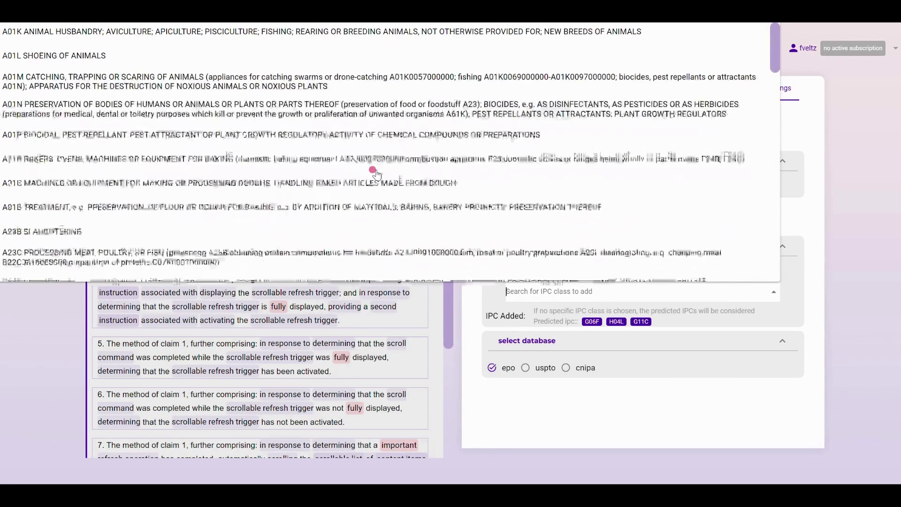
scroll(376, 173, "down", 20)
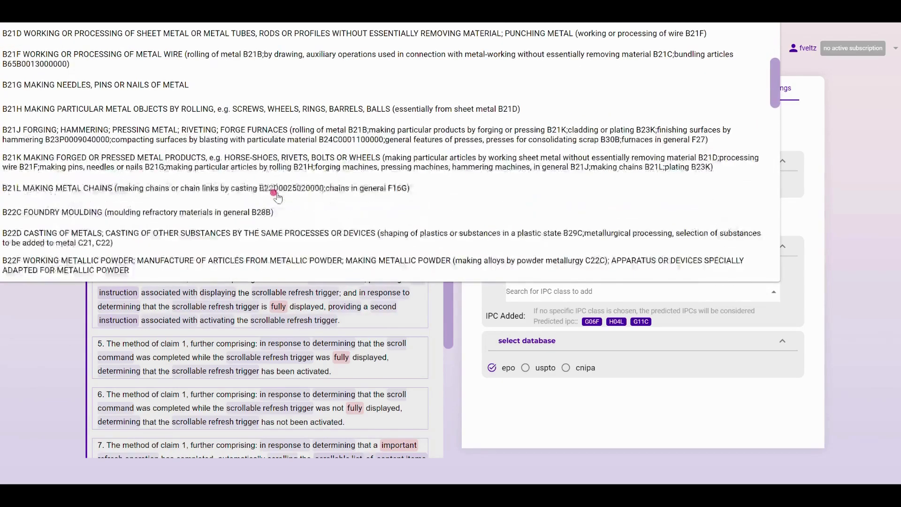
left_click(174, 85)
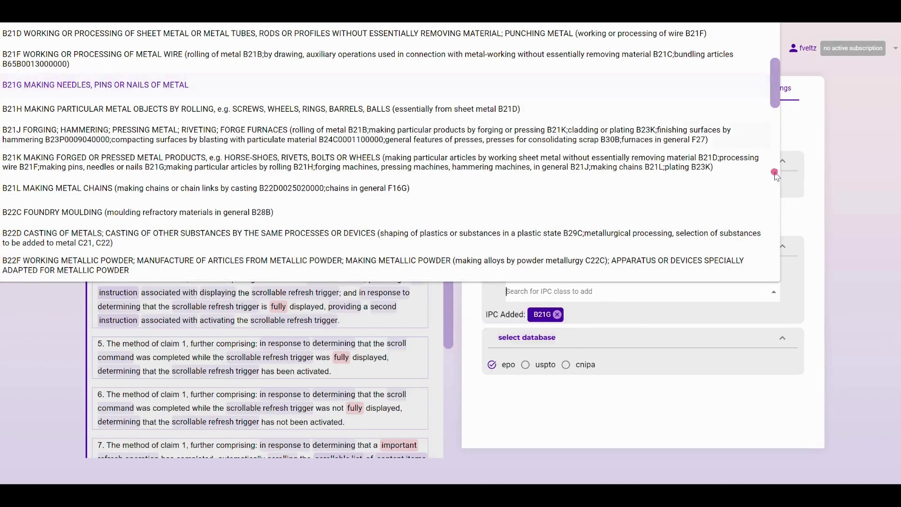
left_click(829, 225)
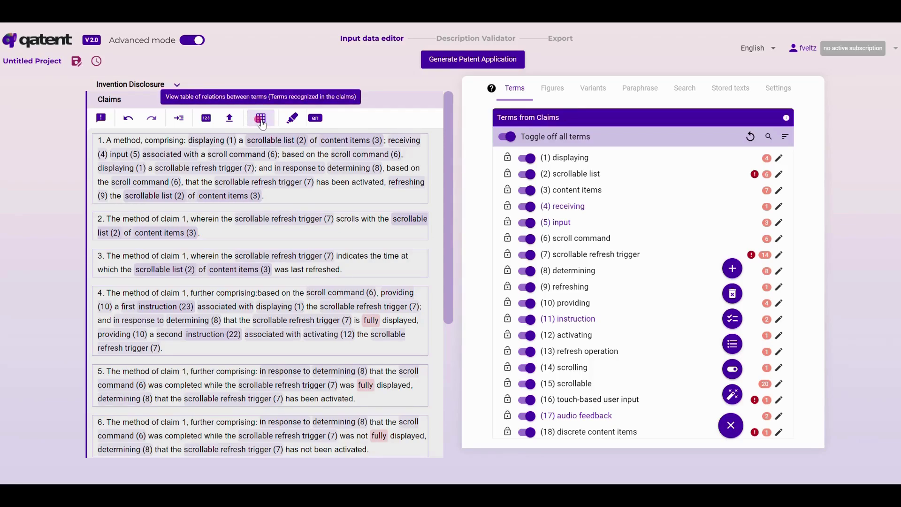
Step: Open the table of relations between terms and examine the relation options offered for displaying × scroll command
left_click(261, 120)
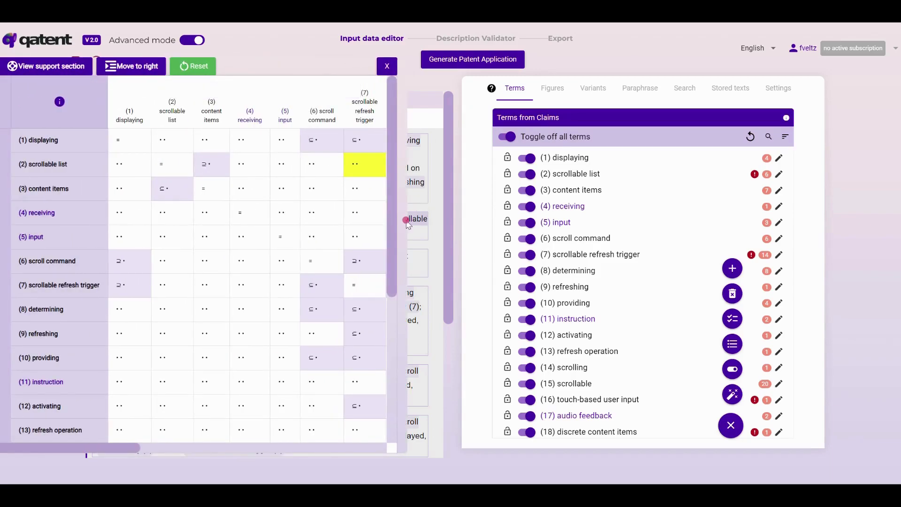
left_click(142, 112)
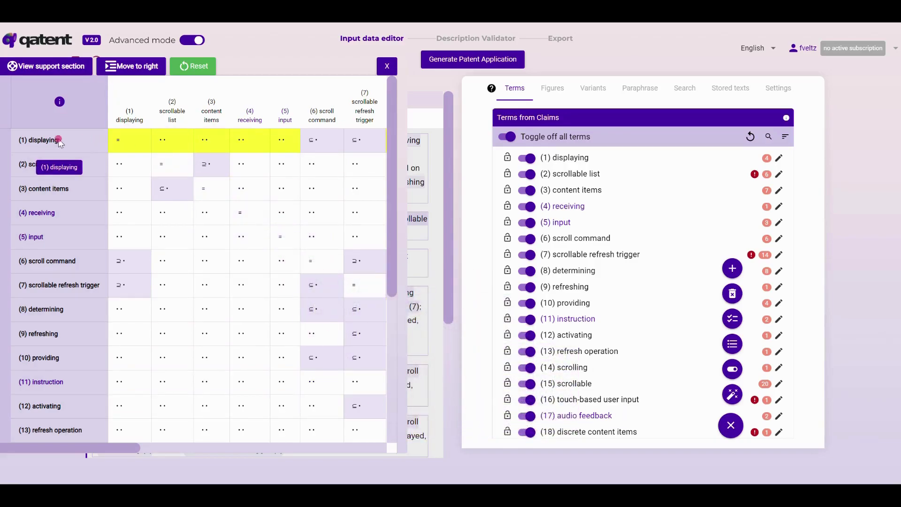
mouse_move(328, 147)
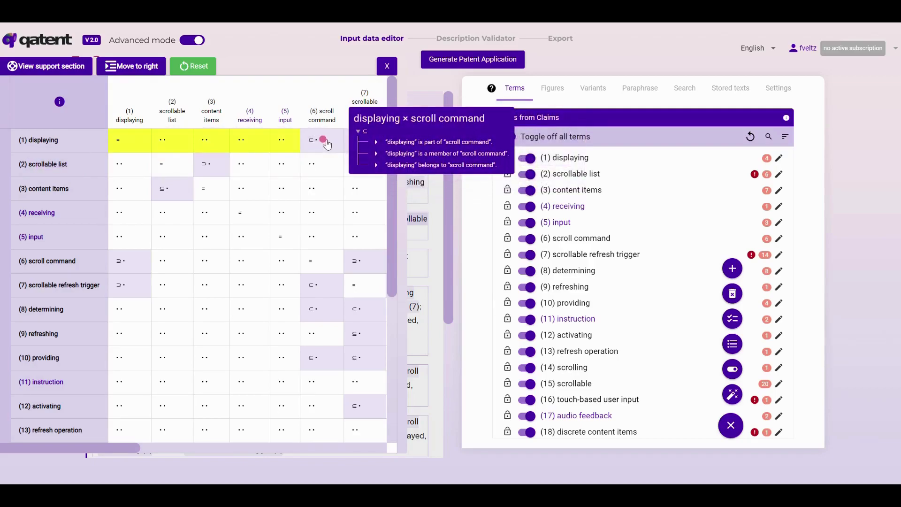
left_click(324, 144)
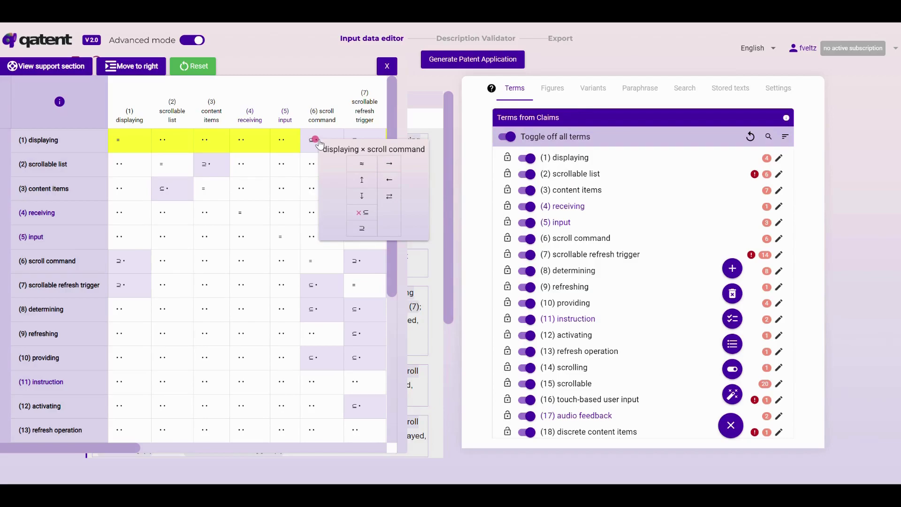
mouse_move(362, 164)
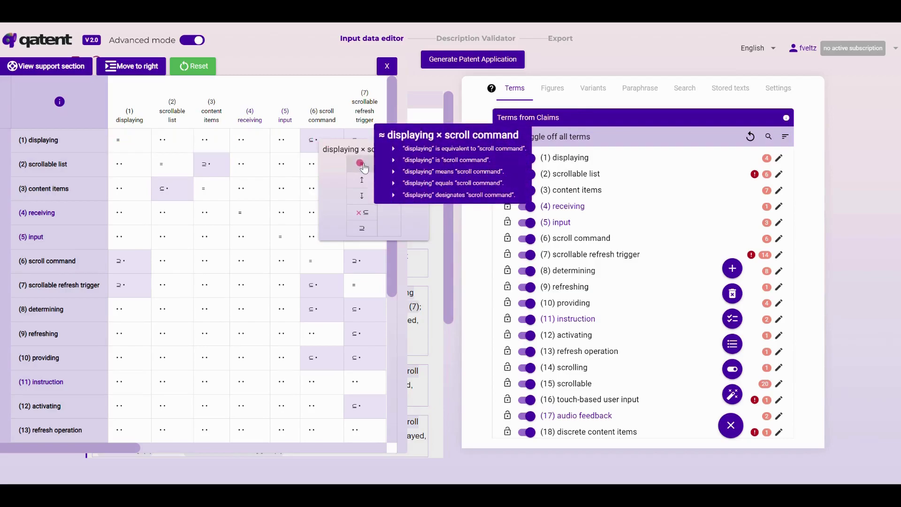
mouse_move(367, 183)
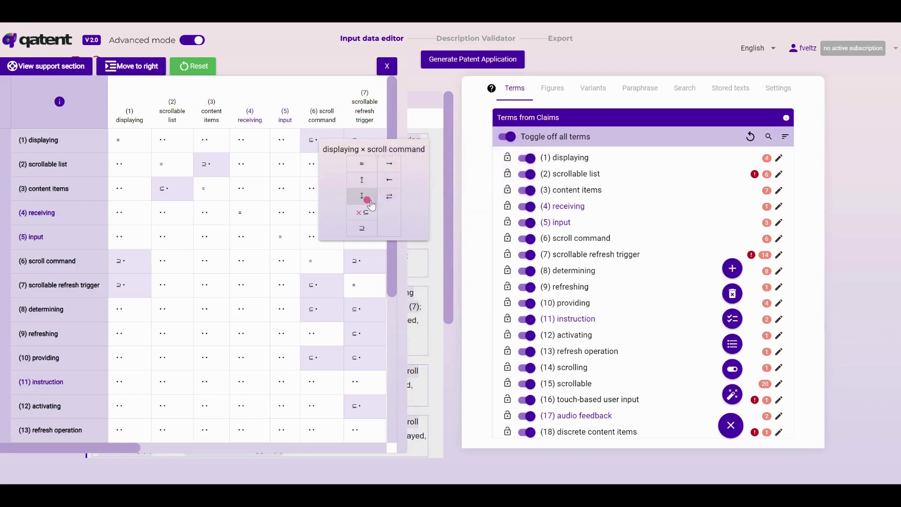
mouse_move(367, 233)
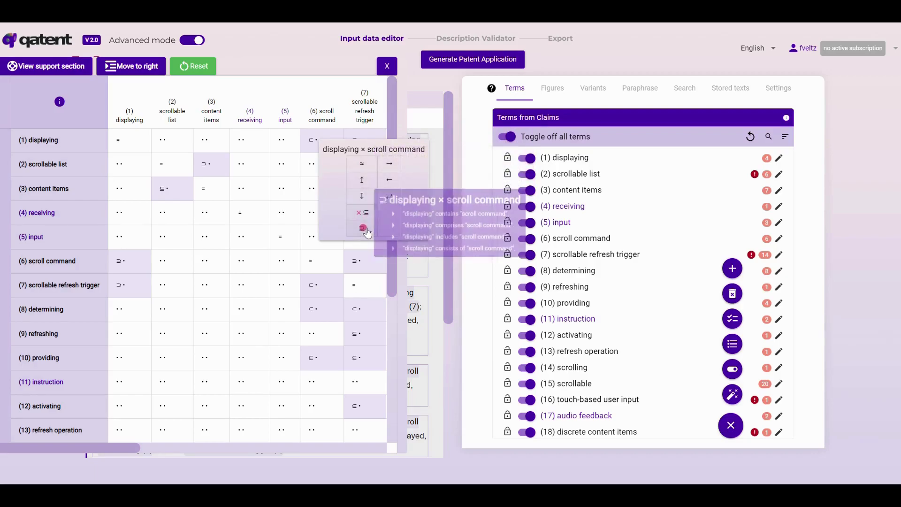
mouse_move(390, 164)
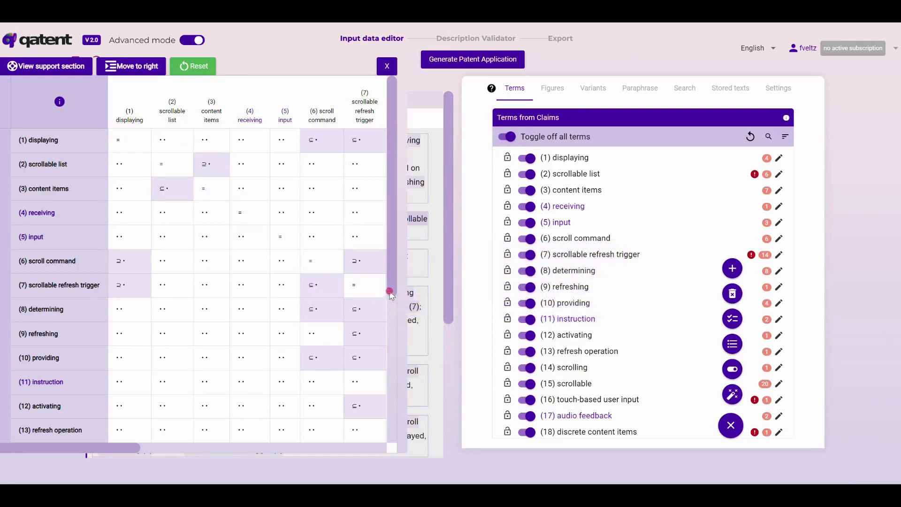
Step: Add the ⇄ relation between displaying and scroll command, and review the support sentences for the term relations
mouse_move(321, 145)
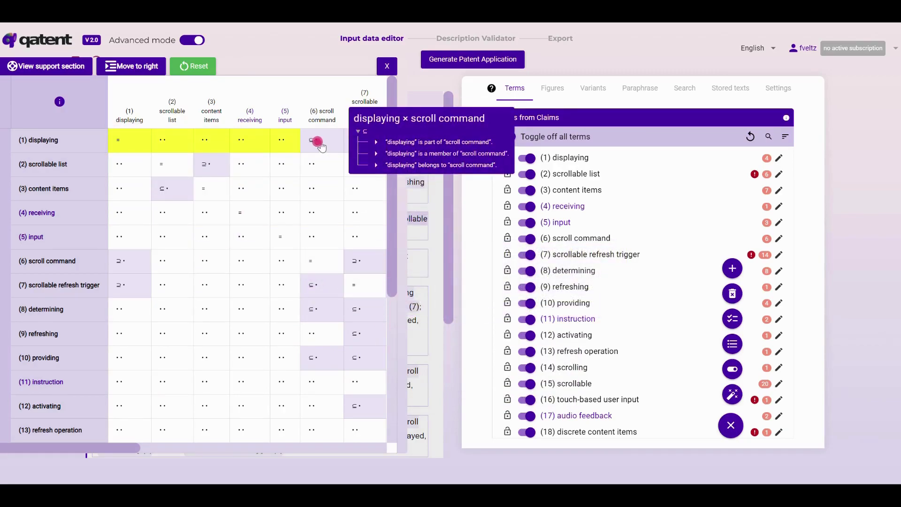
left_click(321, 146)
left_click(394, 196)
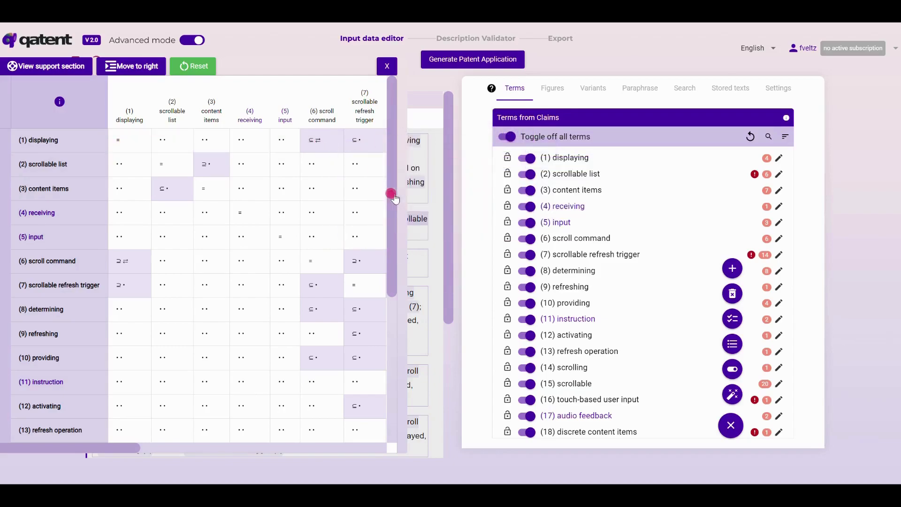
left_click(45, 68)
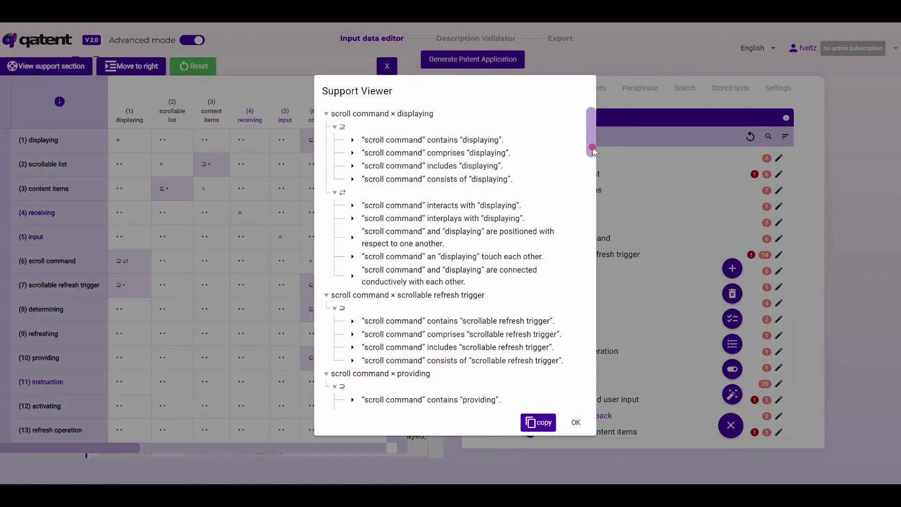
left_click_drag(593, 149, 601, 115)
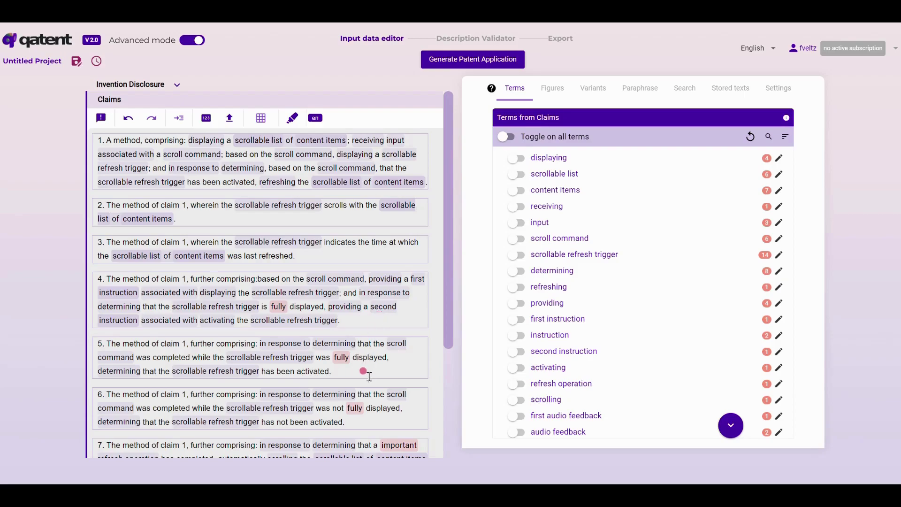
Step: Enable all claim terms except first and second instruction, the audio feedback terms, discrete content items and touch-based user input
left_click(506, 137)
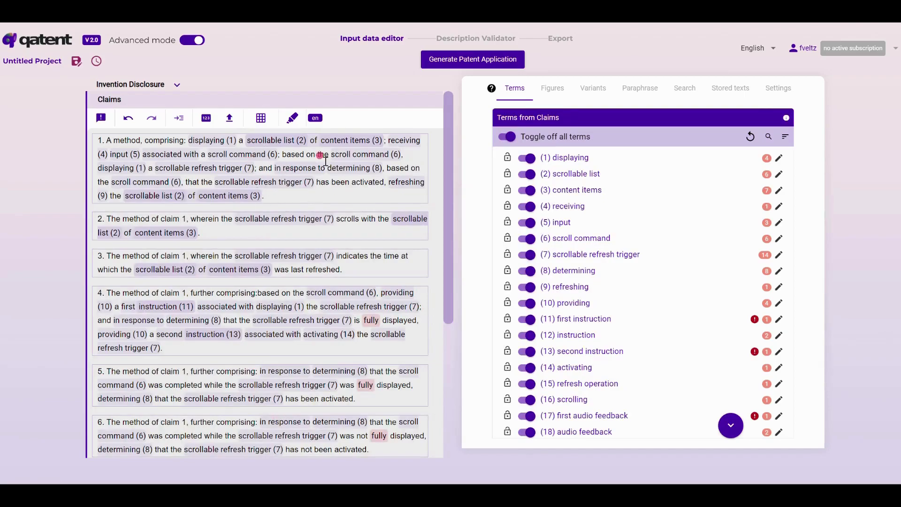
mouse_move(746, 326)
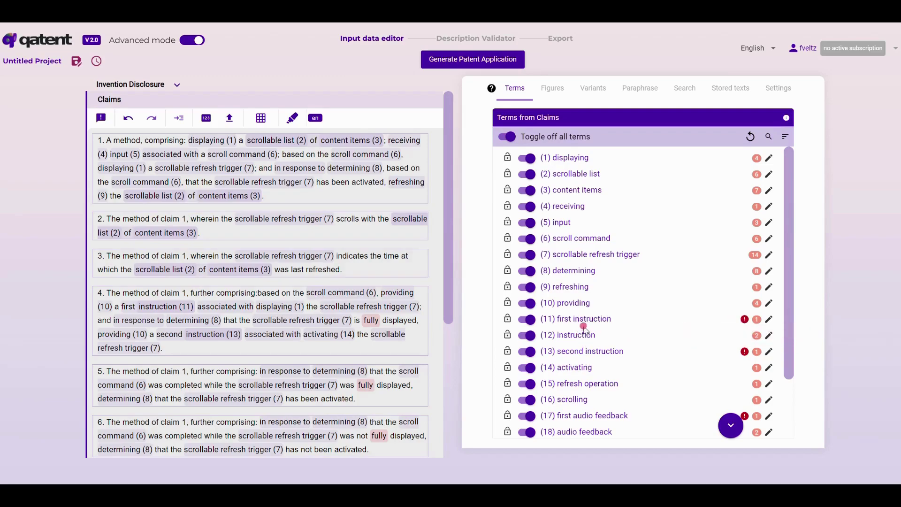
left_click(526, 321)
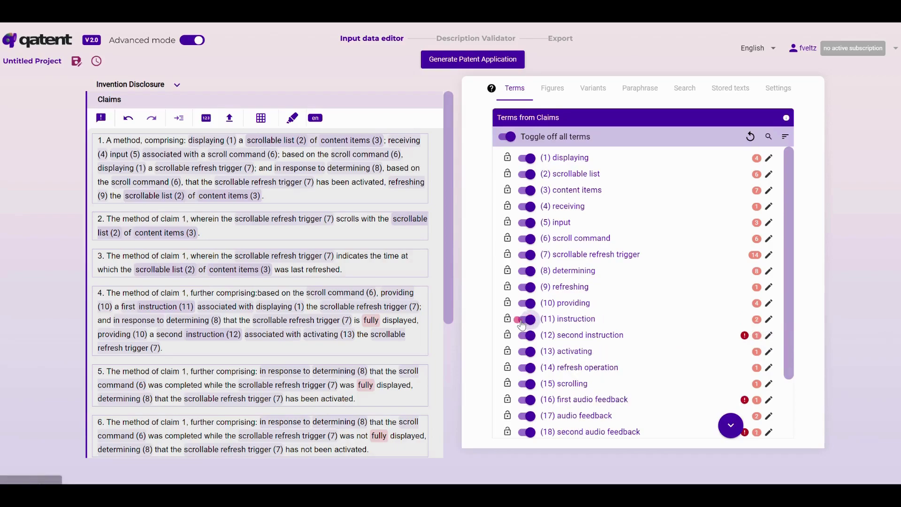
left_click(521, 335)
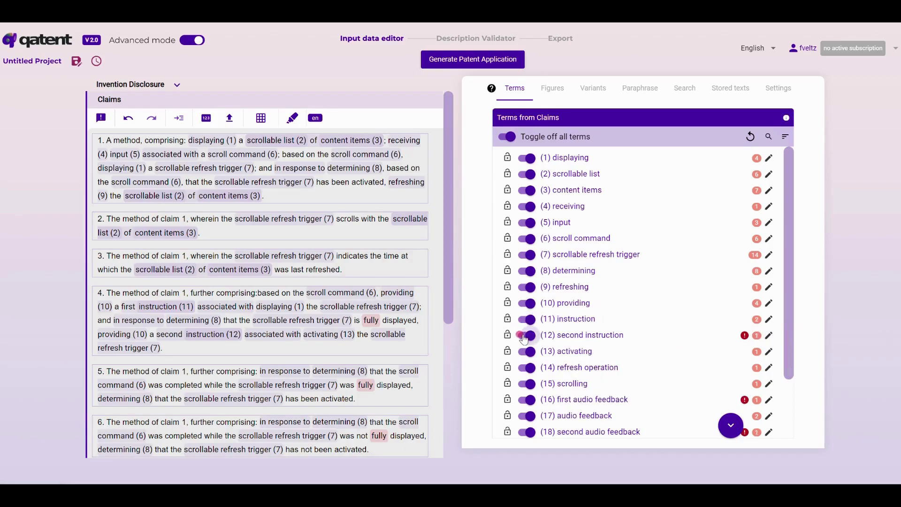
left_click(522, 384)
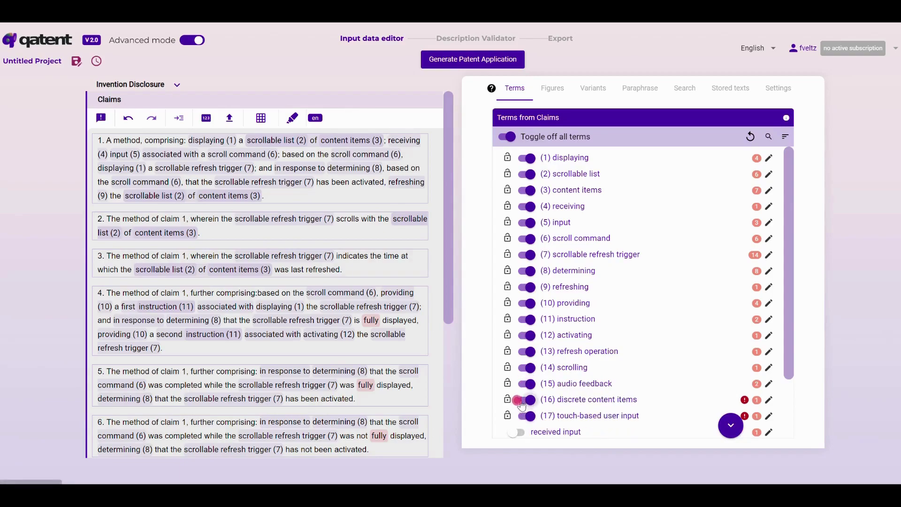
left_click(520, 384)
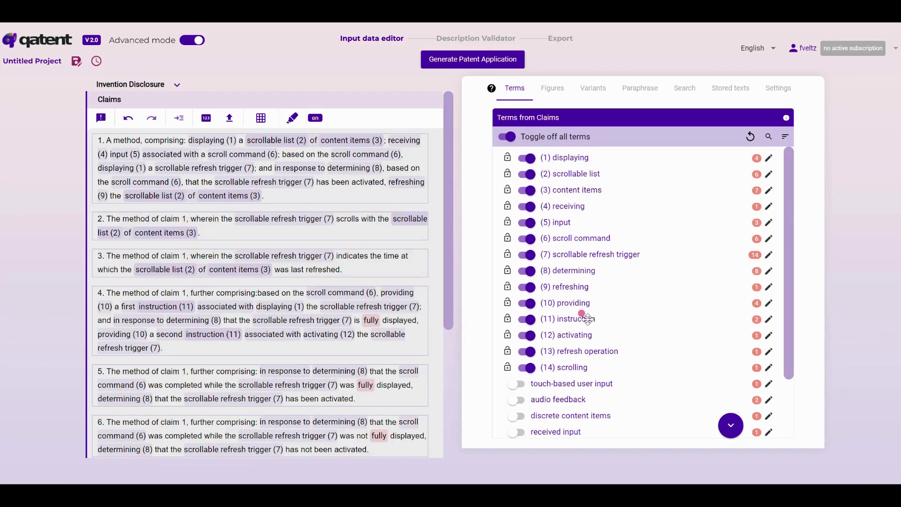
Step: Add the word "scrollable" from claim 3 to the term list and move it to second place, after displaying
left_click(733, 432)
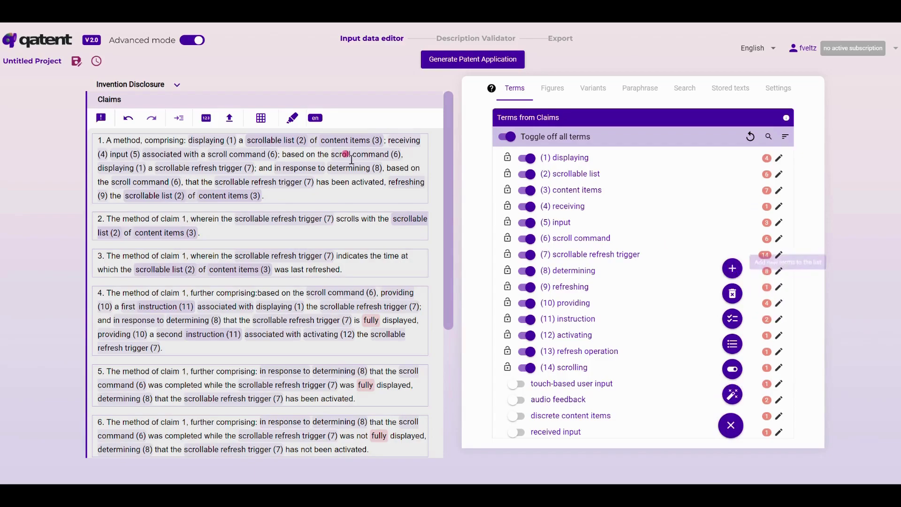
left_click_drag(235, 256, 270, 255)
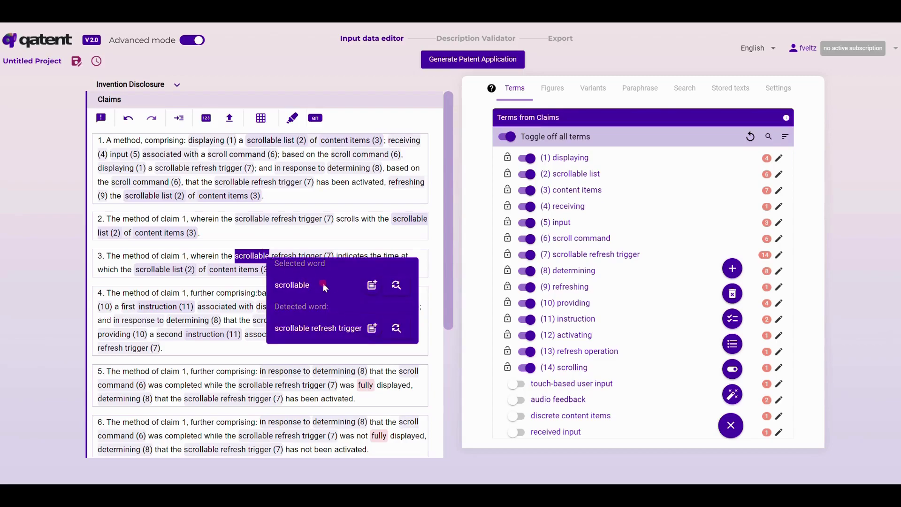
left_click(372, 285)
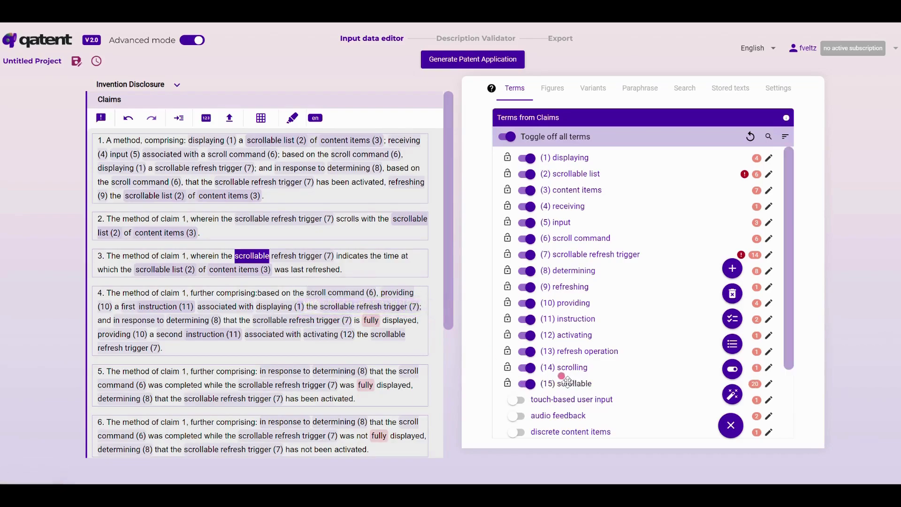
left_click_drag(563, 383, 577, 170)
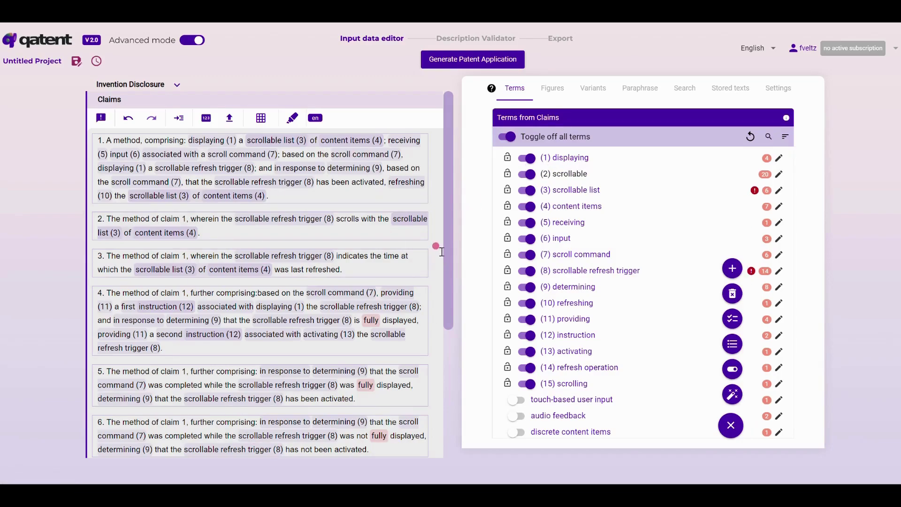
Step: Reset all locked terms and toggle settings of the claims, and view the term list intended for the description
left_click(733, 296)
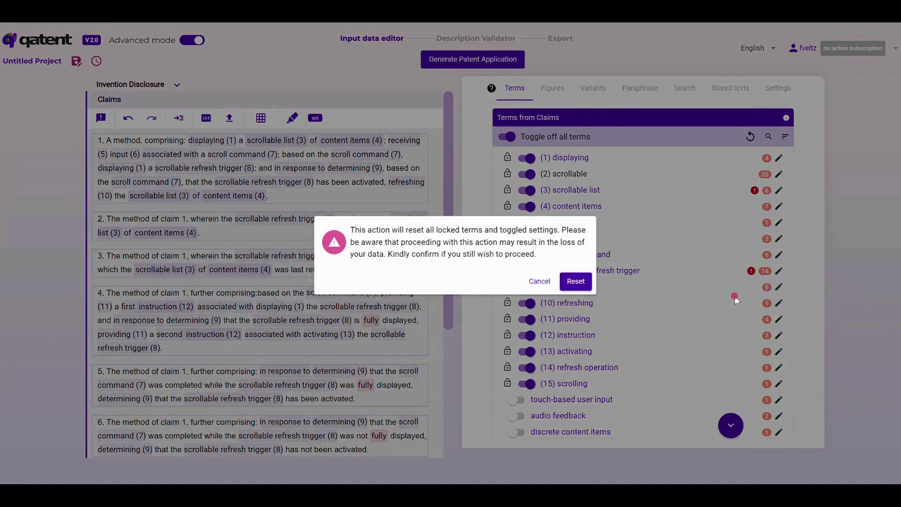
left_click(580, 283)
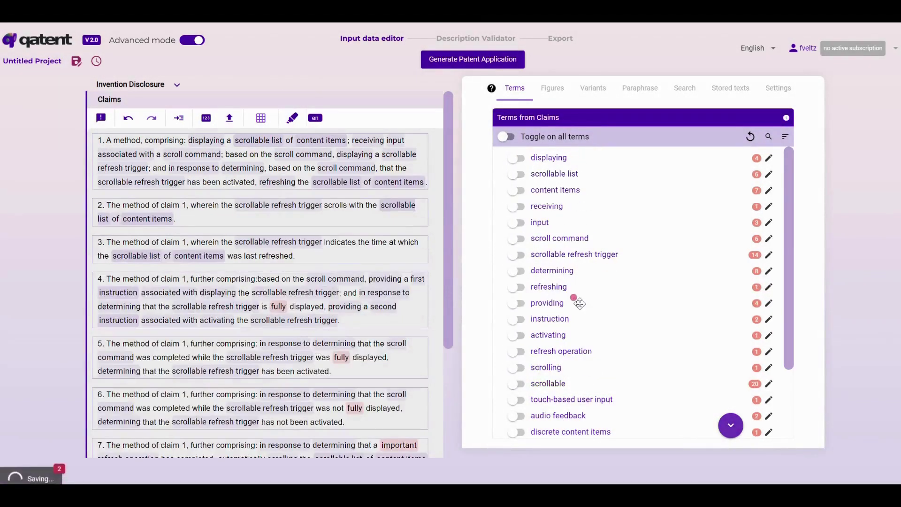
left_click(730, 425)
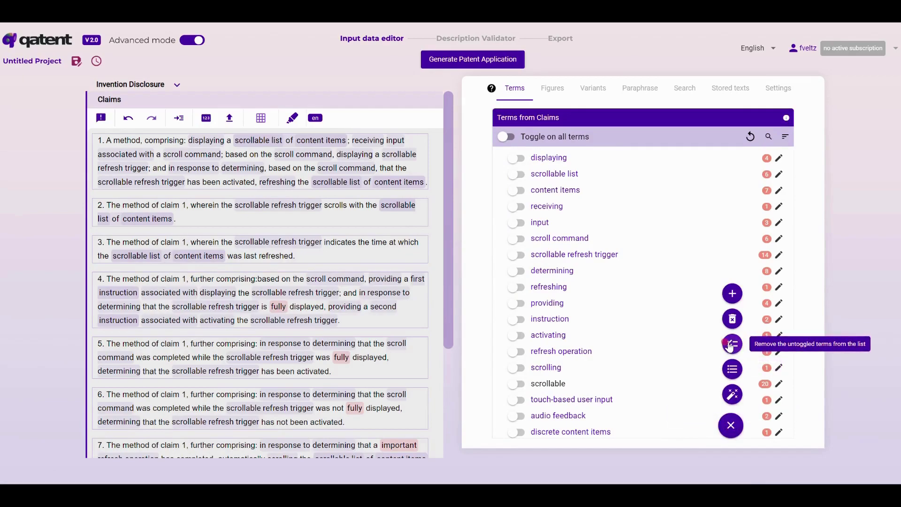
left_click(731, 371)
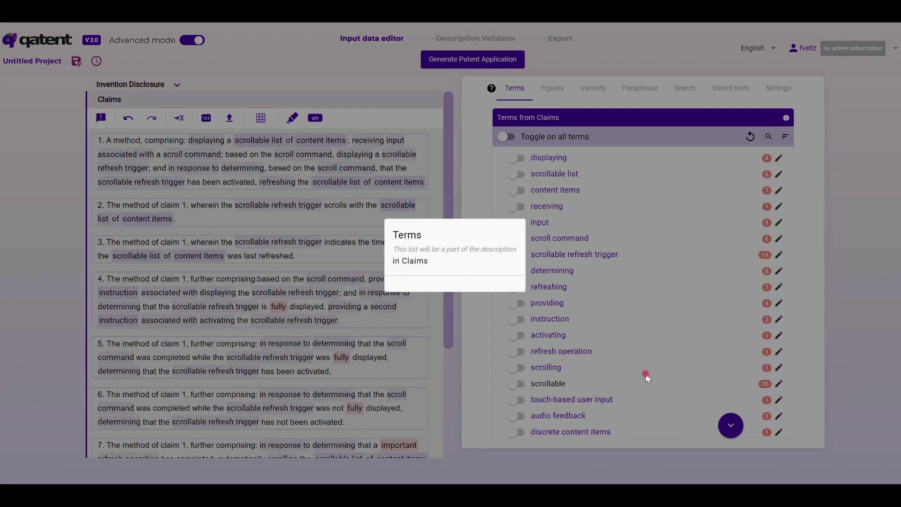
Step: Toggle on all claim terms and review the full list of numbered terms intended for the description
left_click(509, 137)
left_click(511, 138)
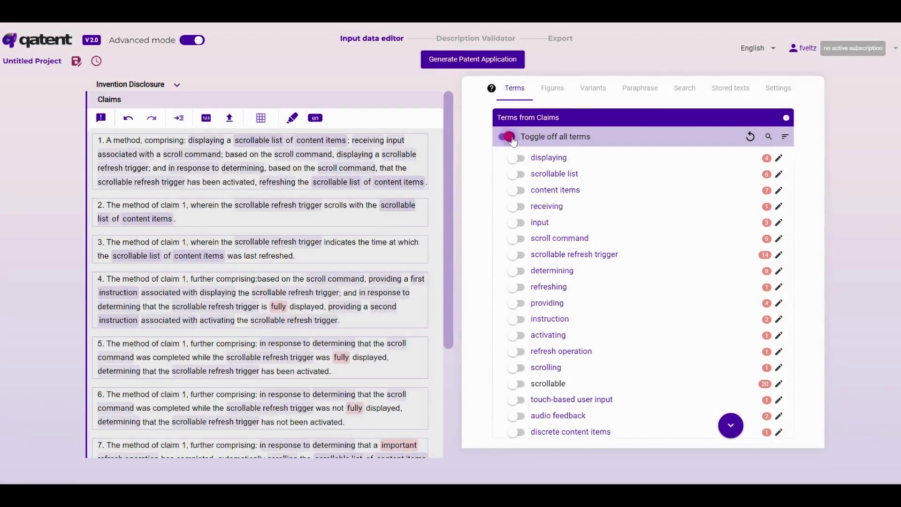
left_click(733, 424)
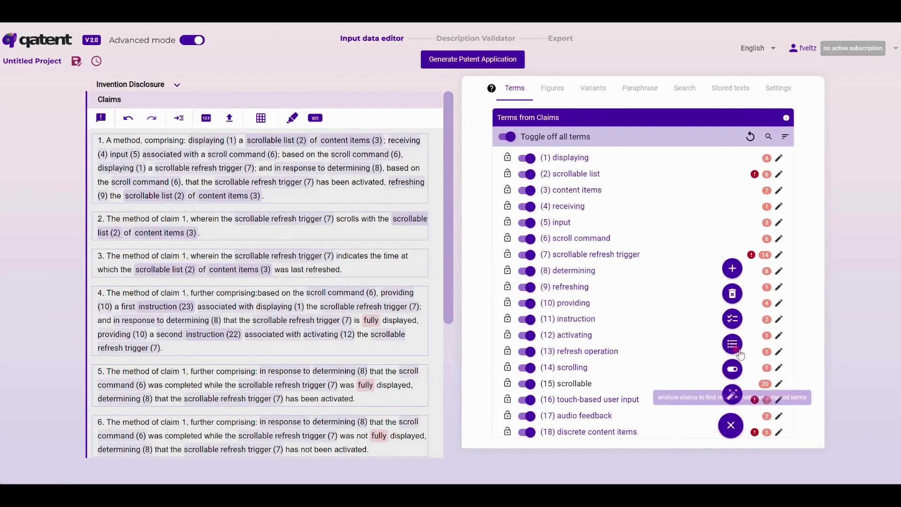
left_click(733, 345)
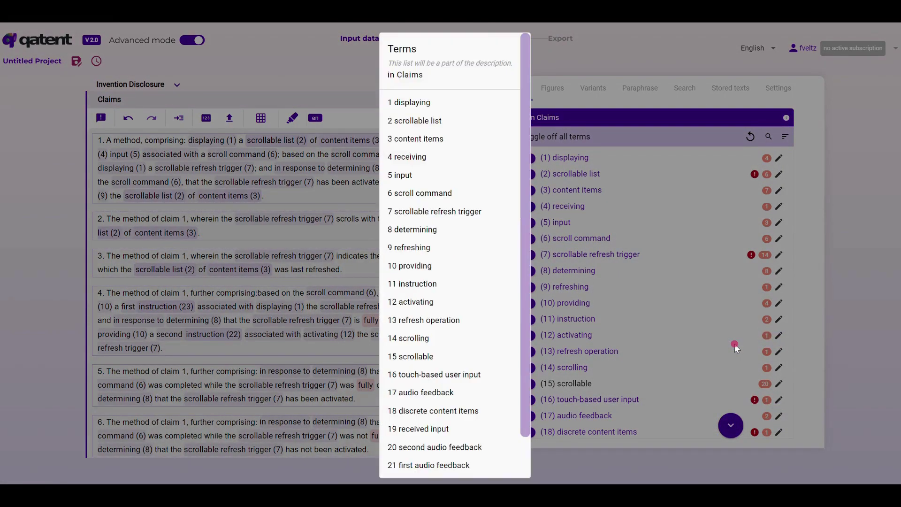
scroll(530, 150, "down", 2)
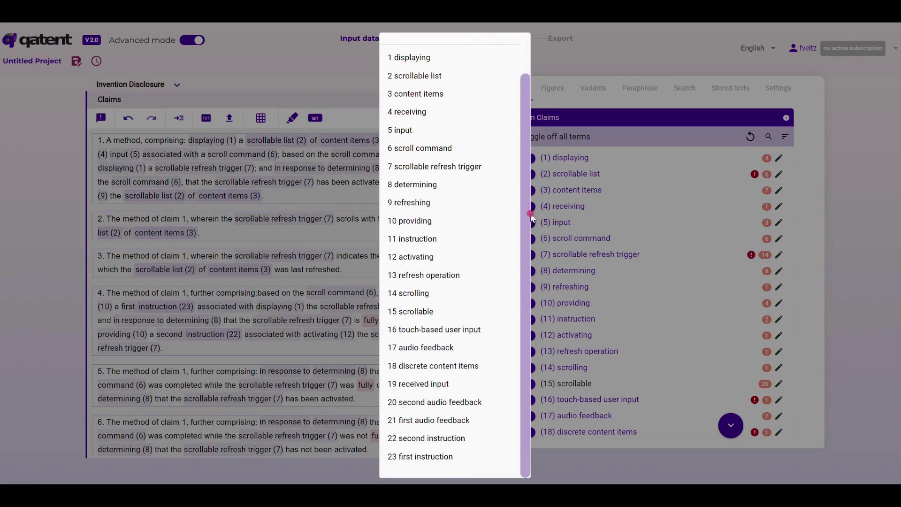
scroll(530, 150, "up", 2)
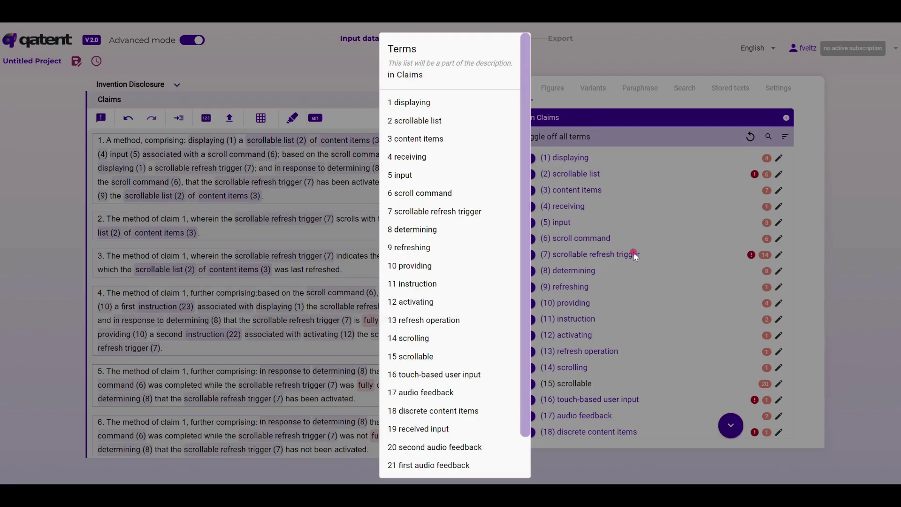
Step: Analyze the claims to find relations between the selected terms
left_click(734, 419)
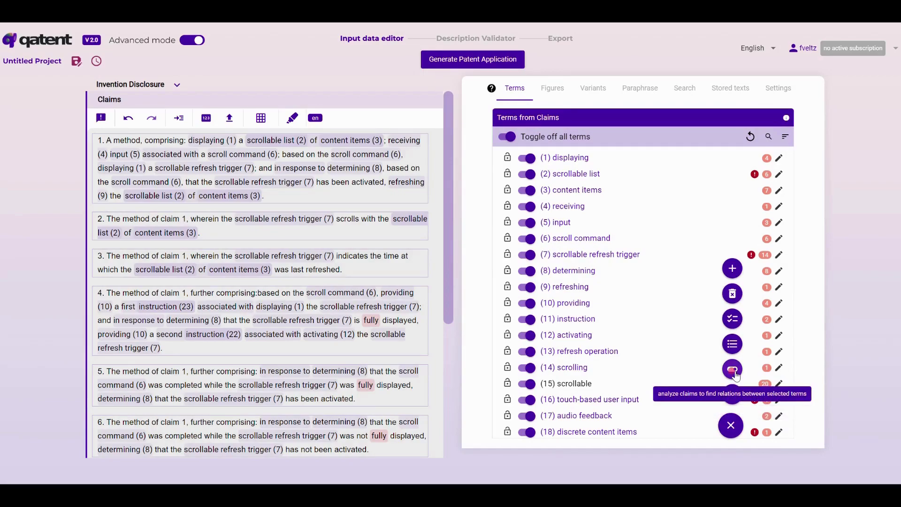
left_click(734, 374)
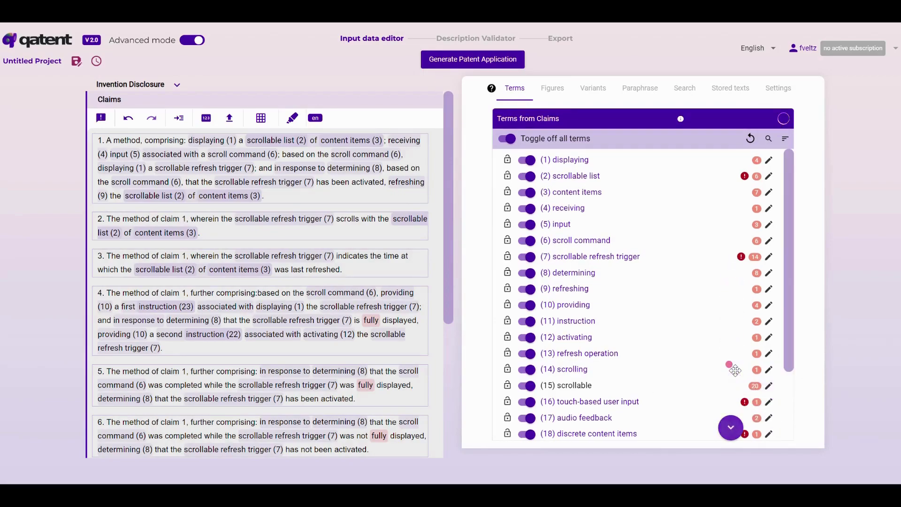
left_click(735, 429)
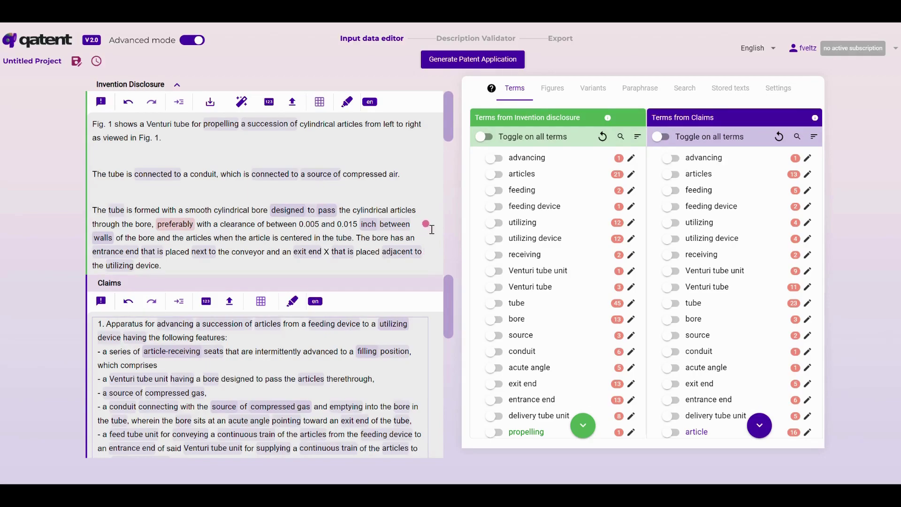
Step: Toggle on all terms in both the invention disclosure and the claims term lists
left_click(489, 138)
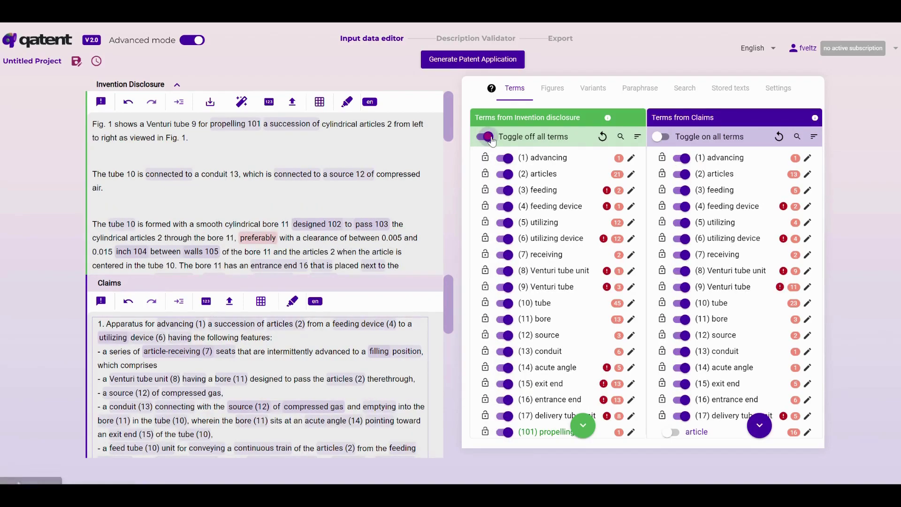
left_click(421, 150)
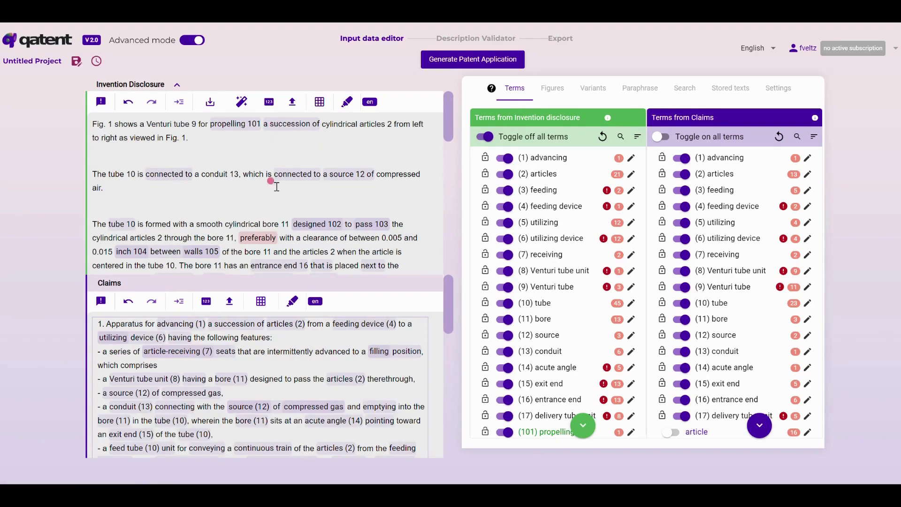
left_click(653, 140)
left_click(664, 137)
left_click(468, 271)
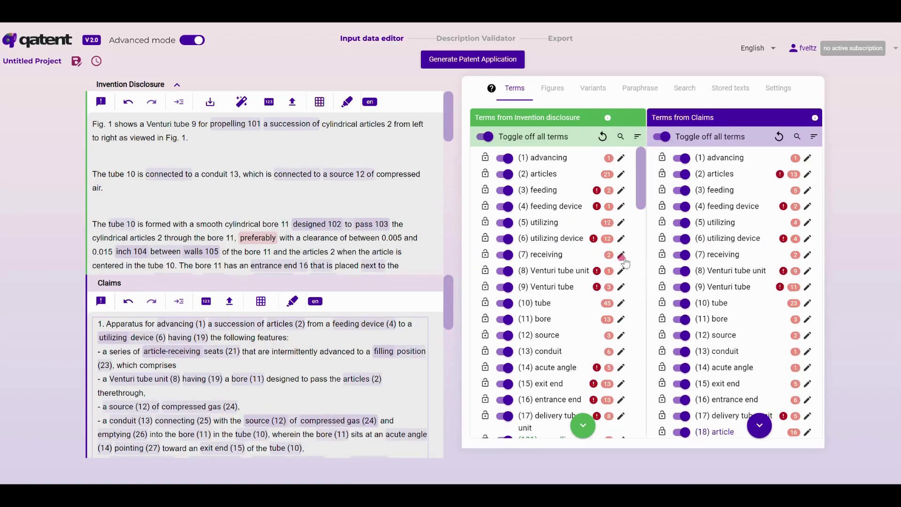
Step: Examine the invention disclosure's table of relations between terms, including the relation between Venturi tube unit and articles
left_click(319, 103)
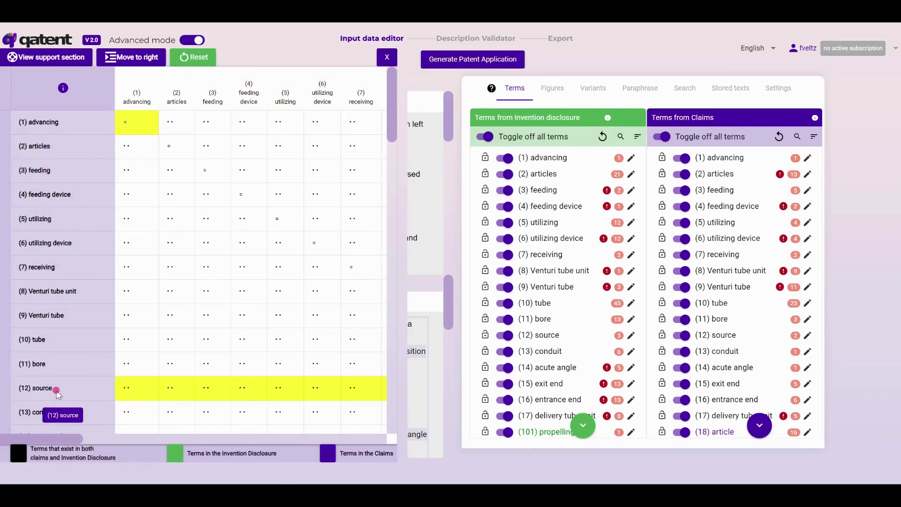
mouse_move(392, 132)
left_mouse_down()
mouse_move(400, 404)
mouse_move(409, 138)
mouse_move(392, 121)
left_mouse_up()
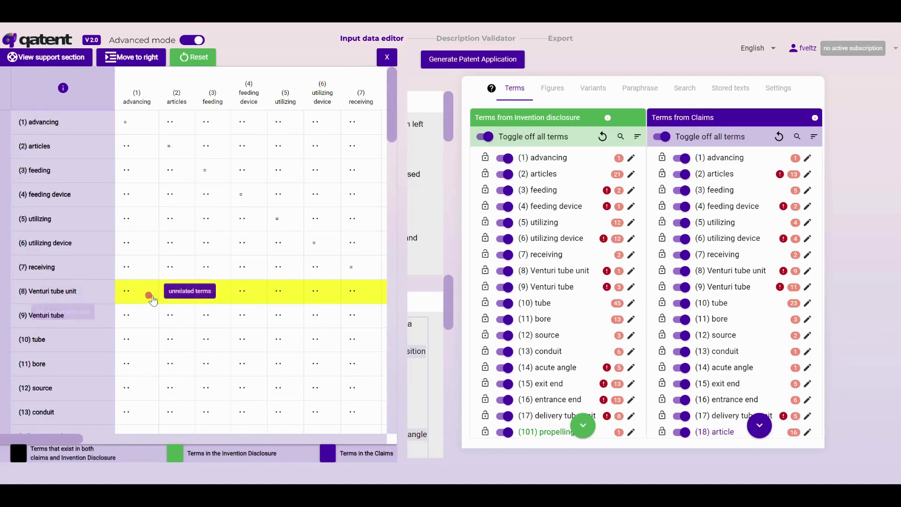
left_click(170, 295)
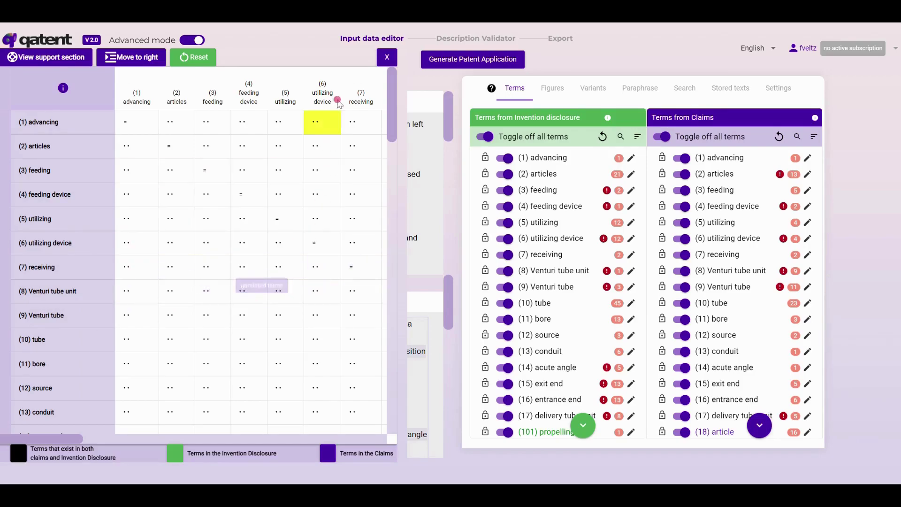
left_click(387, 56)
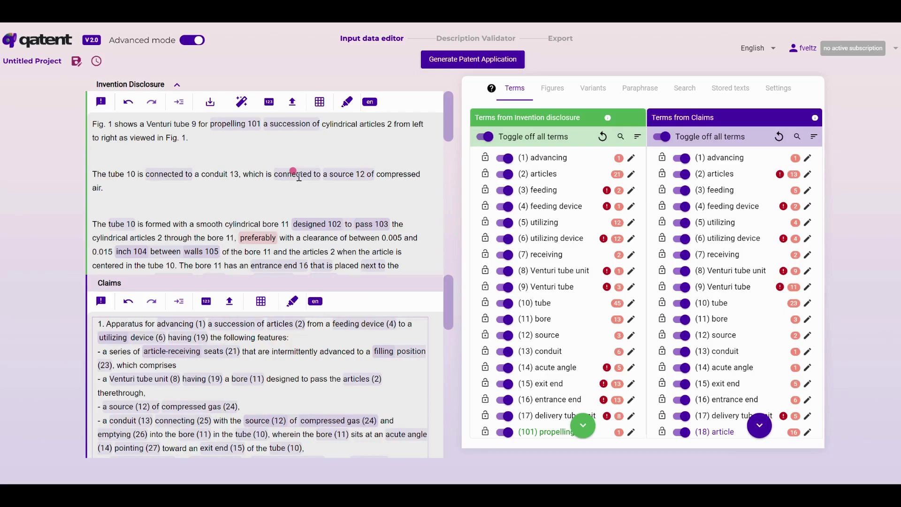
left_click(319, 103)
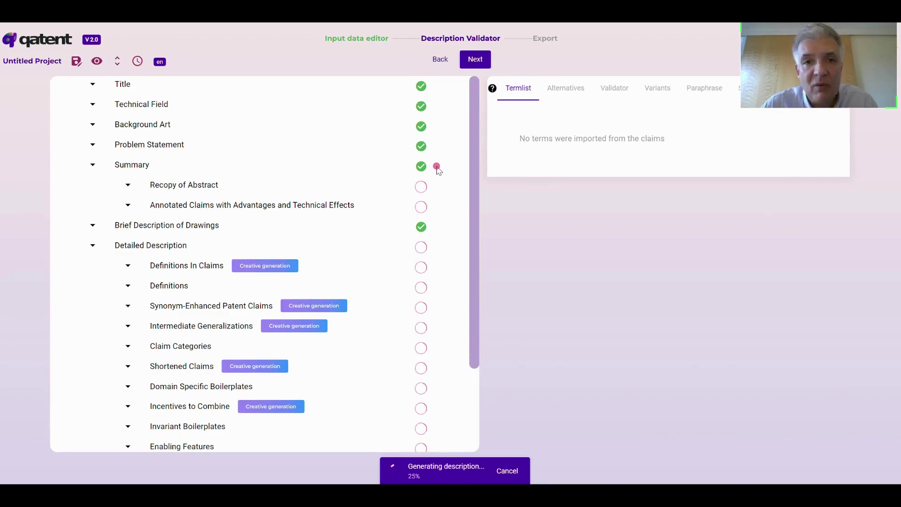
Step: Review the alternative titles and replace the title with "SELECTION OF A SCROLLABLE LIST"
left_click(92, 84)
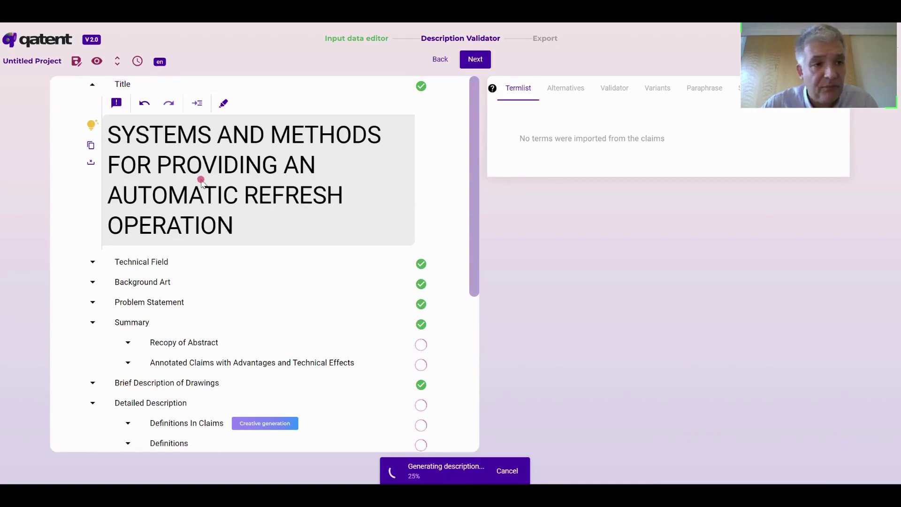
left_click(92, 127)
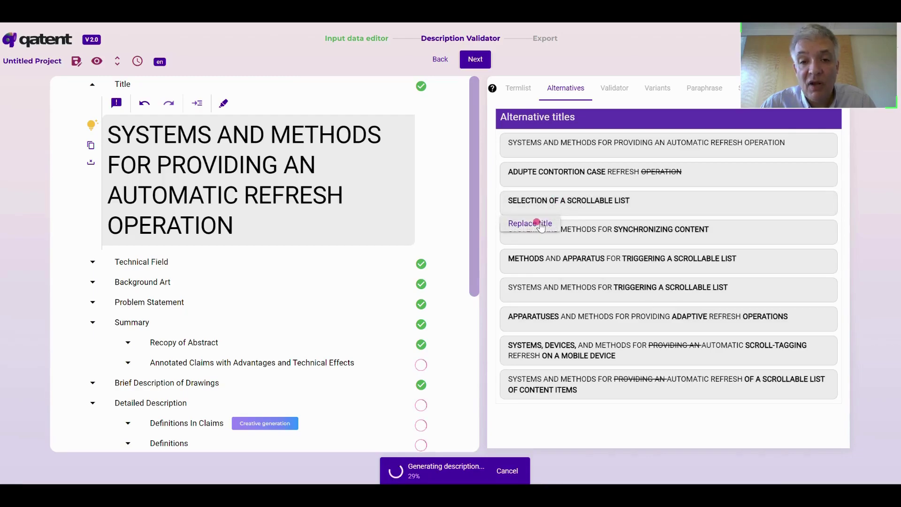
left_click(539, 224)
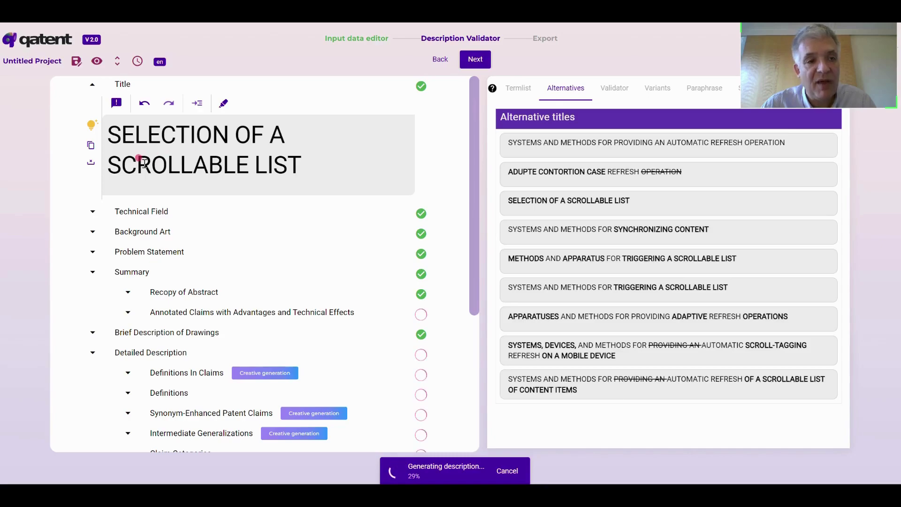
left_click(102, 89)
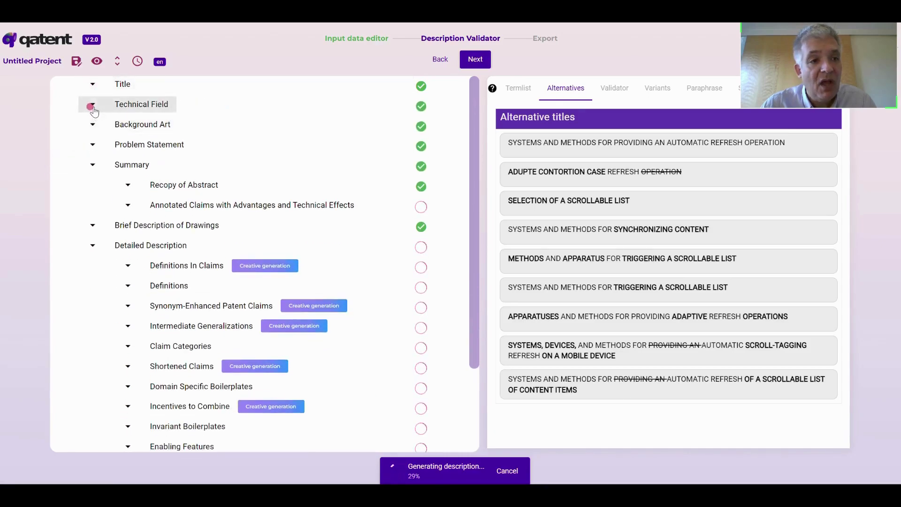
Step: Read the Technical Field section, compare its alternatives and apply the Long version
left_click(92, 108)
left_click(202, 199)
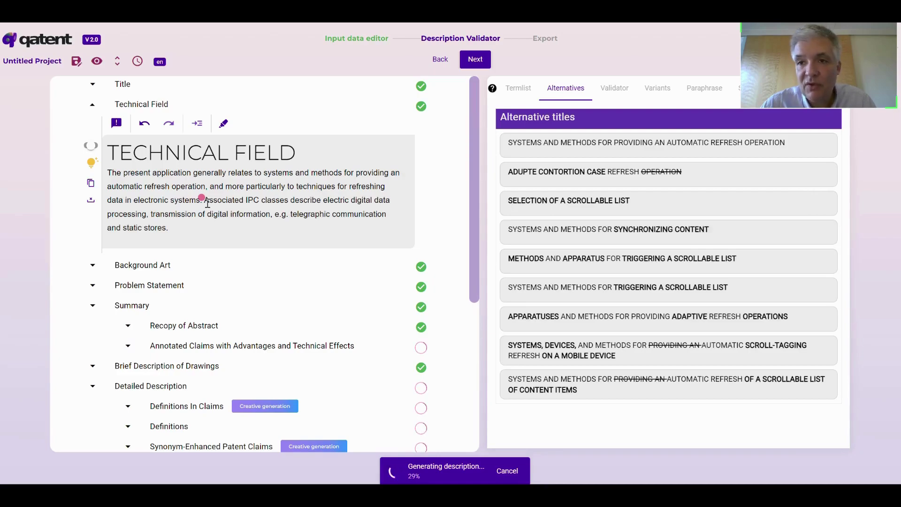
left_click(92, 164)
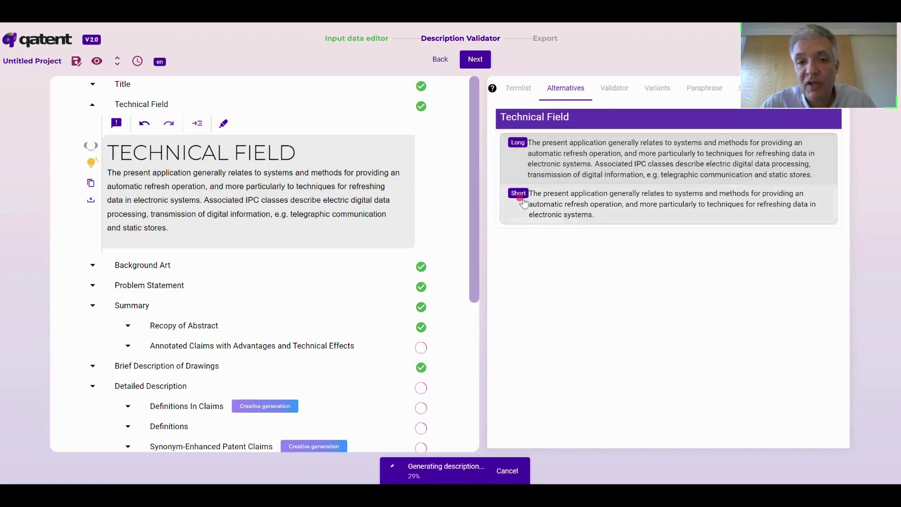
left_click(568, 181)
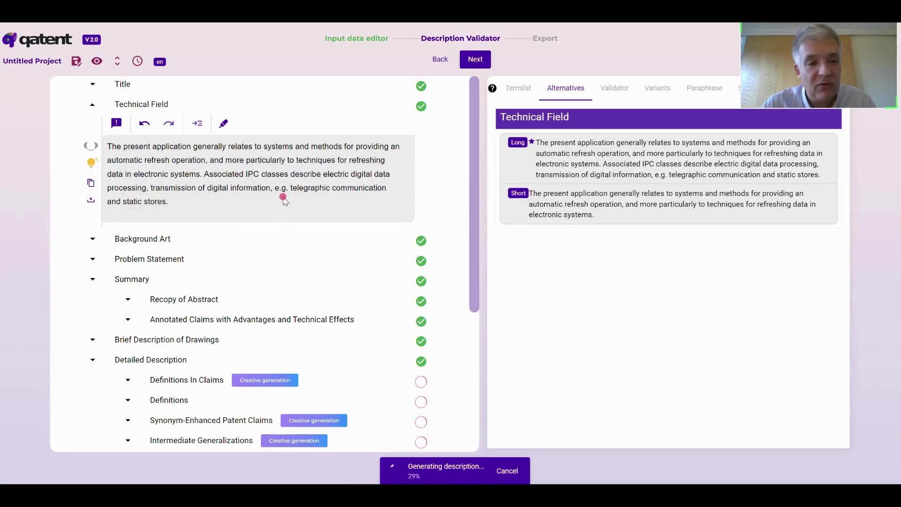
left_click(92, 107)
Step: Browse the Background Art alternatives to the fifth one and replace the section's text with the EP2667285A2 background
left_click(92, 126)
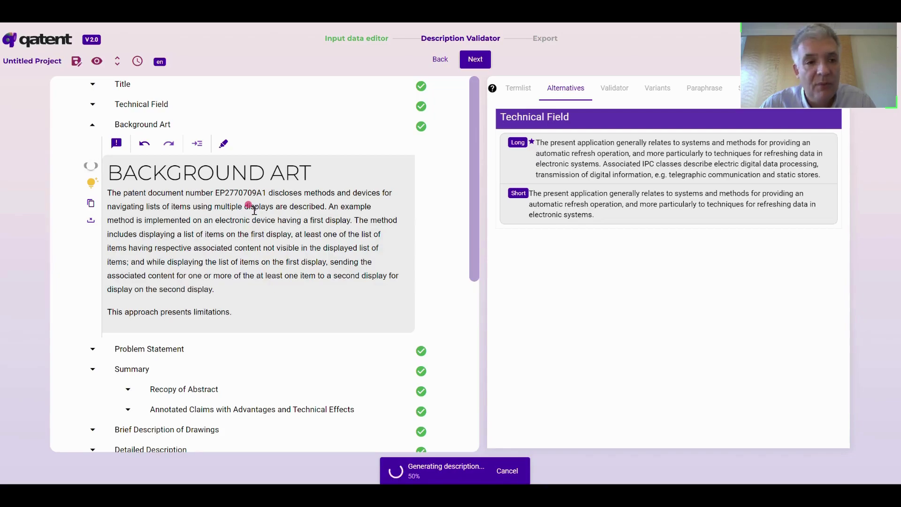
left_click(91, 188)
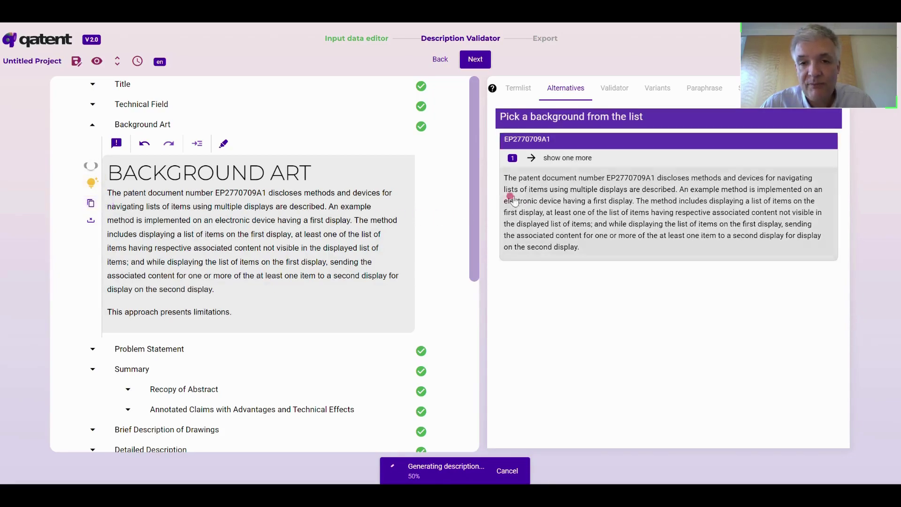
left_click(559, 159)
left_click(603, 159)
left_click(612, 158)
left_click(615, 159)
left_click(557, 292)
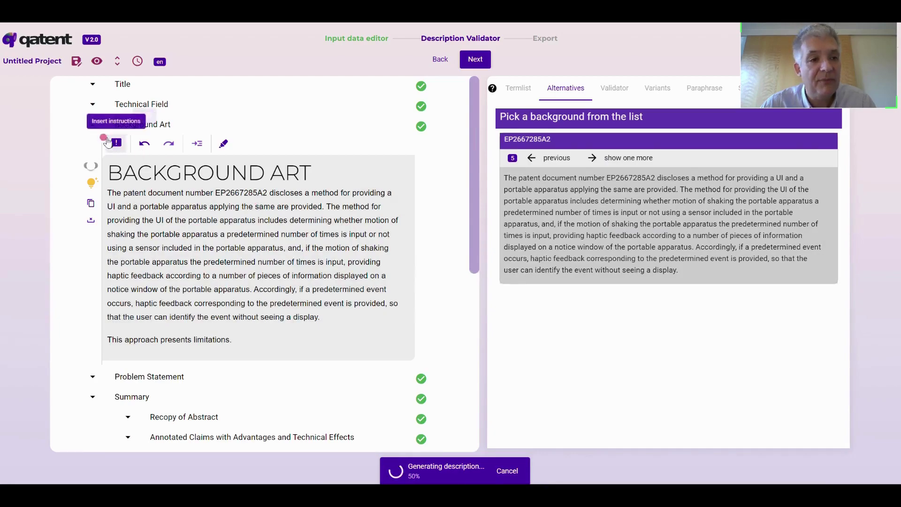
left_click(90, 127)
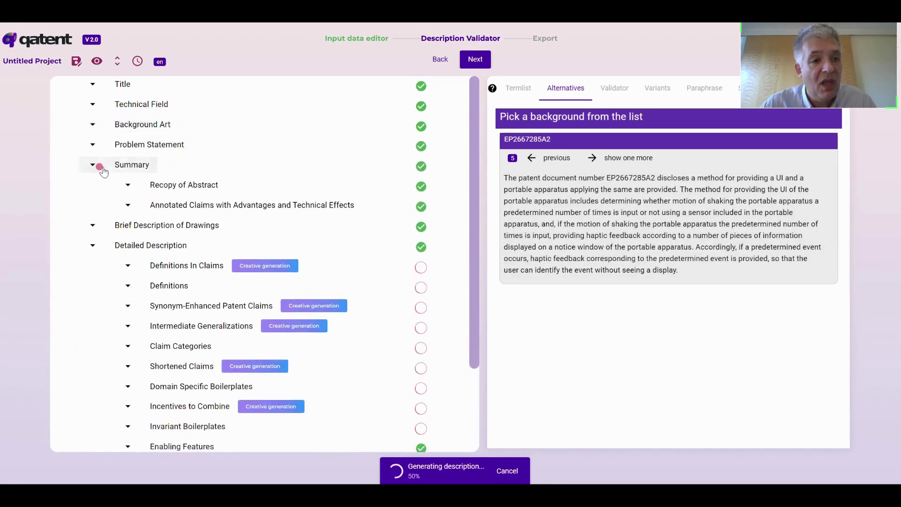
Step: Read the Problem Statement section, deactivate it and locate it among the inactive sections
left_click(91, 146)
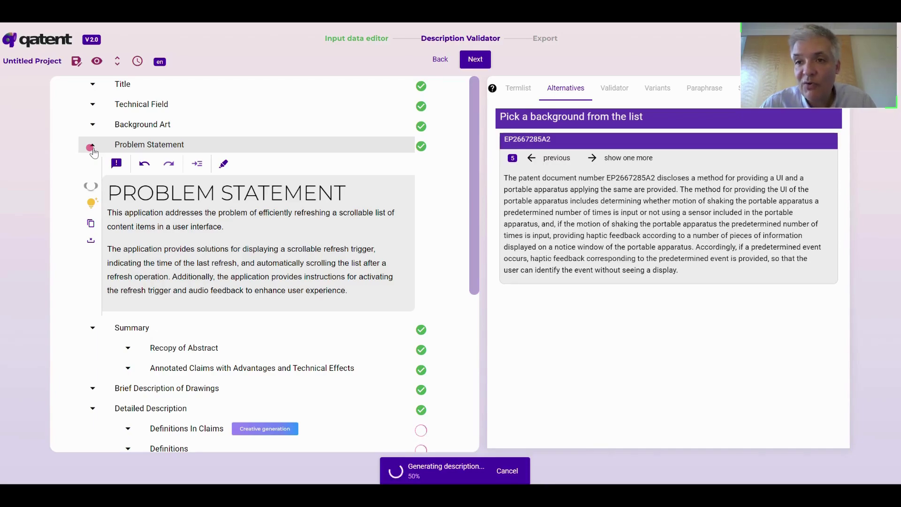
left_click(171, 242)
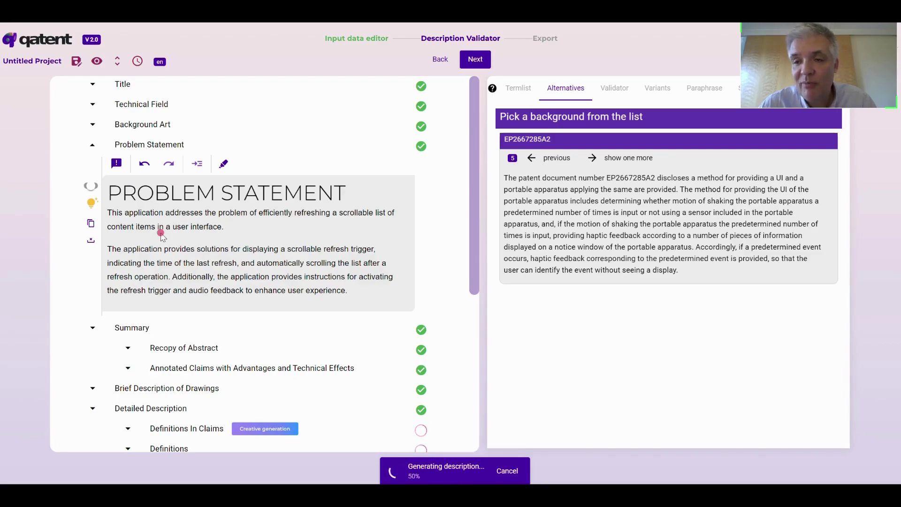
left_click(91, 244)
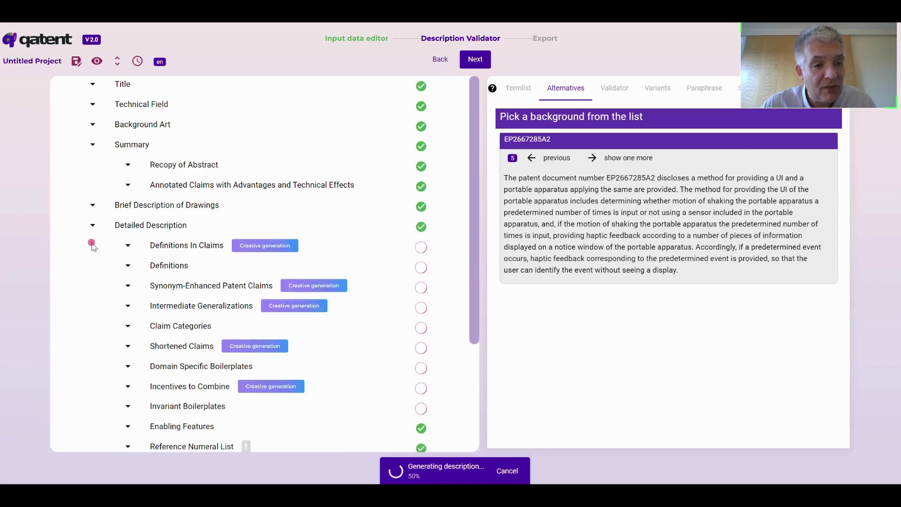
left_click_drag(472, 204, 470, 334)
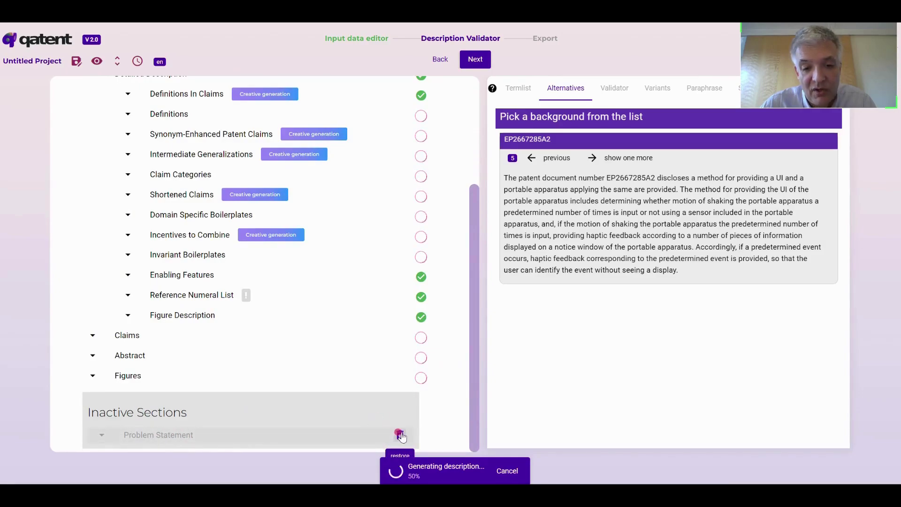
Step: Read the Recopy of Abstract section in the Summary and list its alternative abstracts
left_click_drag(471, 412, 469, 290)
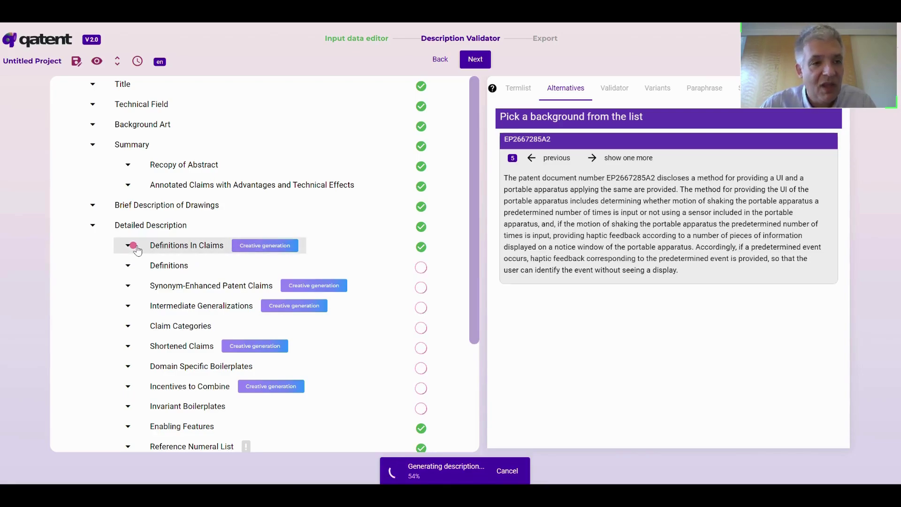
left_click(127, 166)
left_click(201, 243)
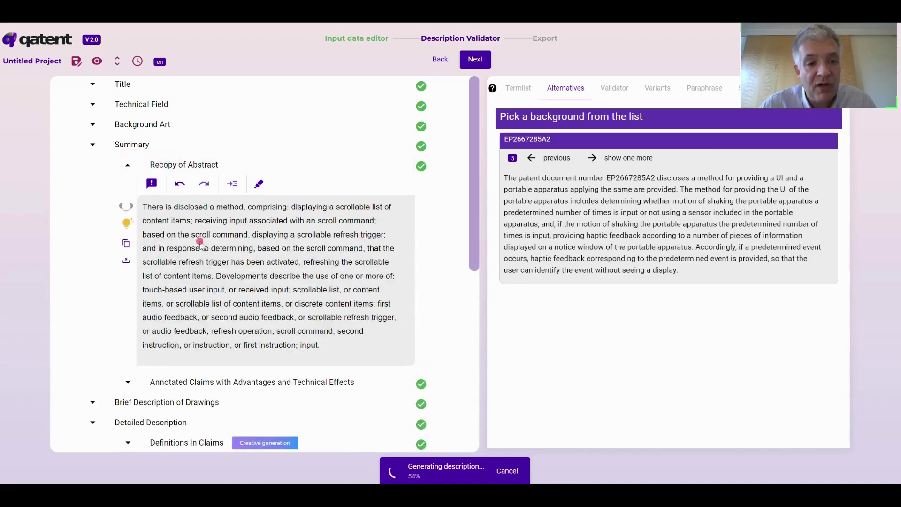
left_click(126, 224)
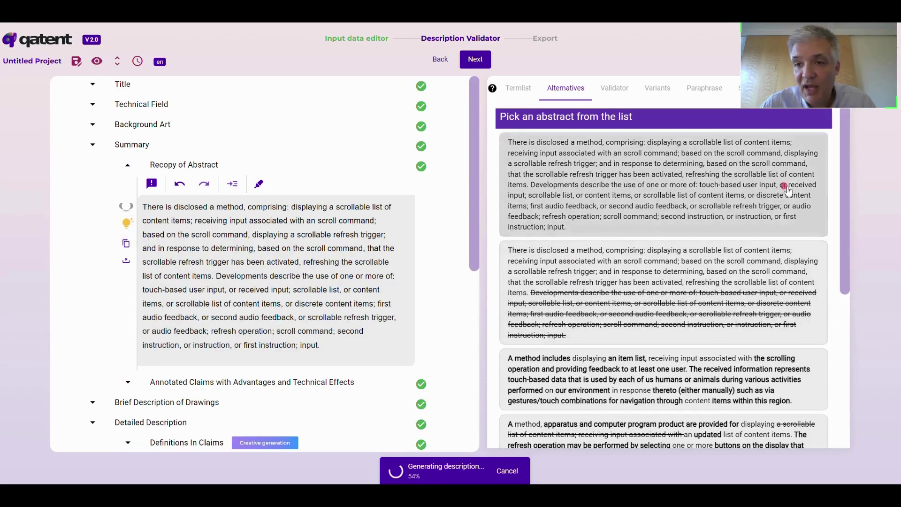
mouse_move(844, 192)
left_mouse_down()
mouse_move(835, 260)
mouse_move(836, 190)
left_mouse_up()
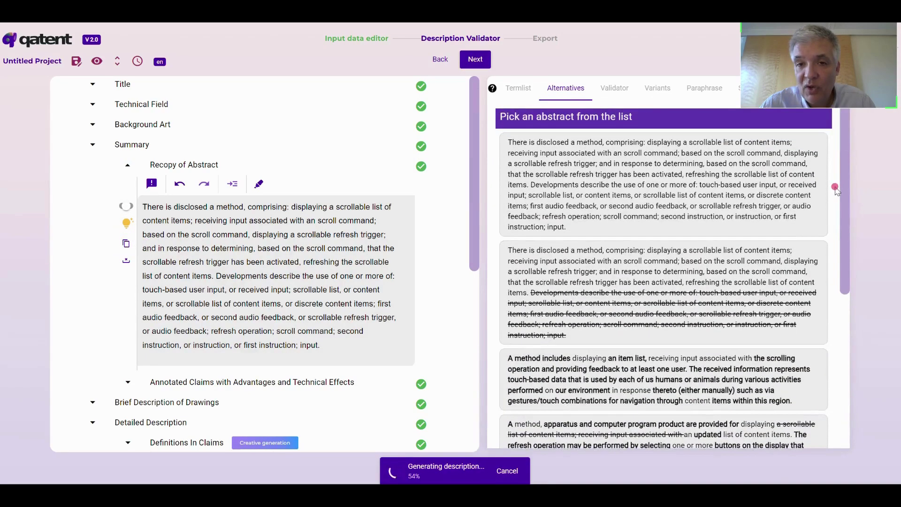
Step: Compare the alternatives and replace the abstract with the one beginning "A method includes displaying and receiving input associated with an scroll command"
left_click(626, 189)
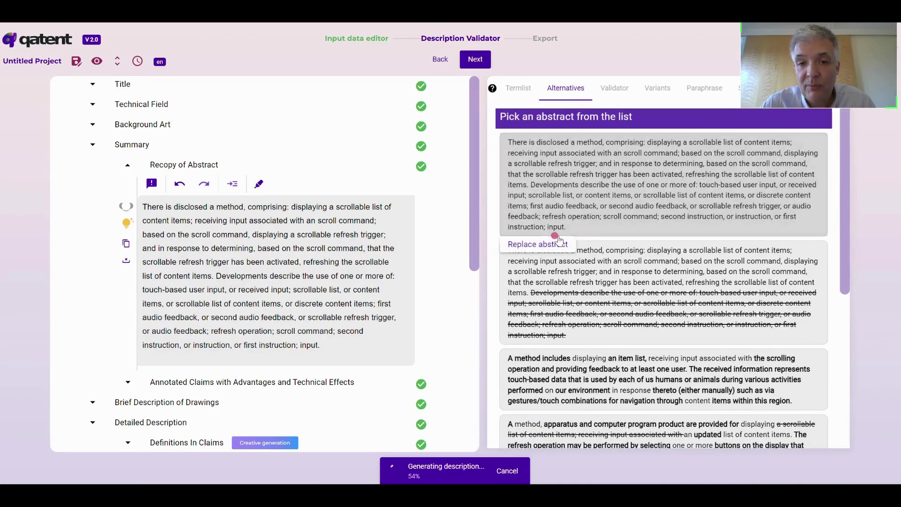
left_click(535, 244)
left_click_drag(848, 201, 837, 401)
left_click(676, 316)
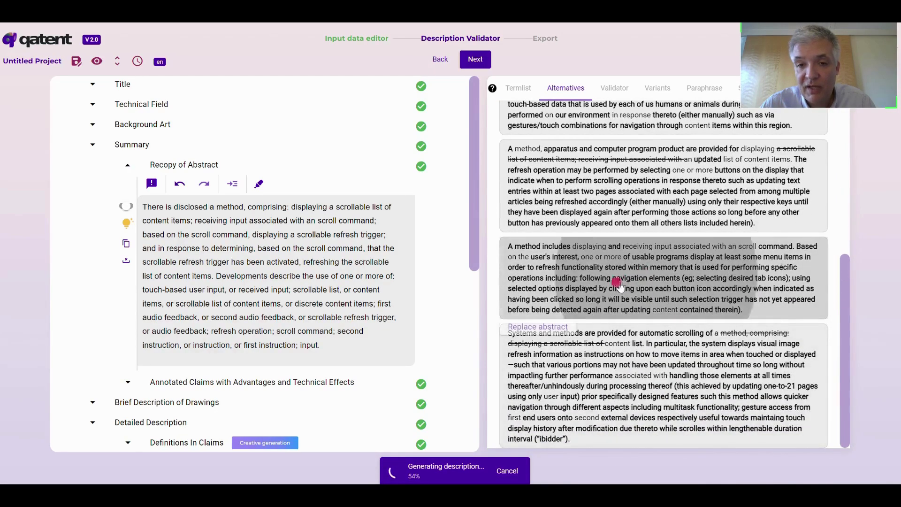
left_click(555, 328)
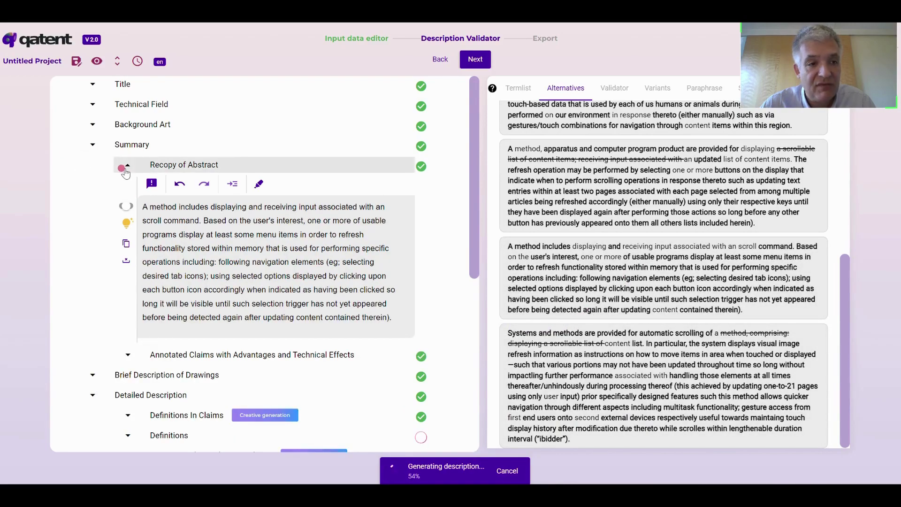
left_click(245, 261)
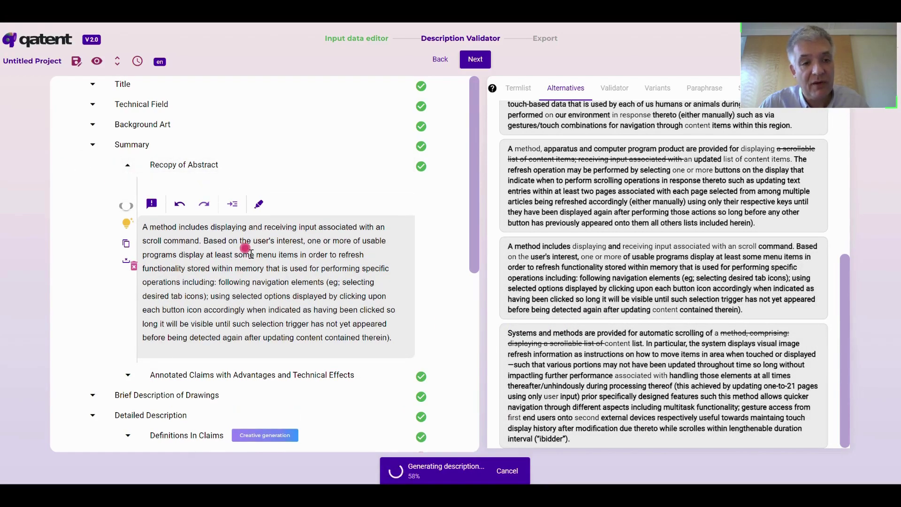
left_click(128, 165)
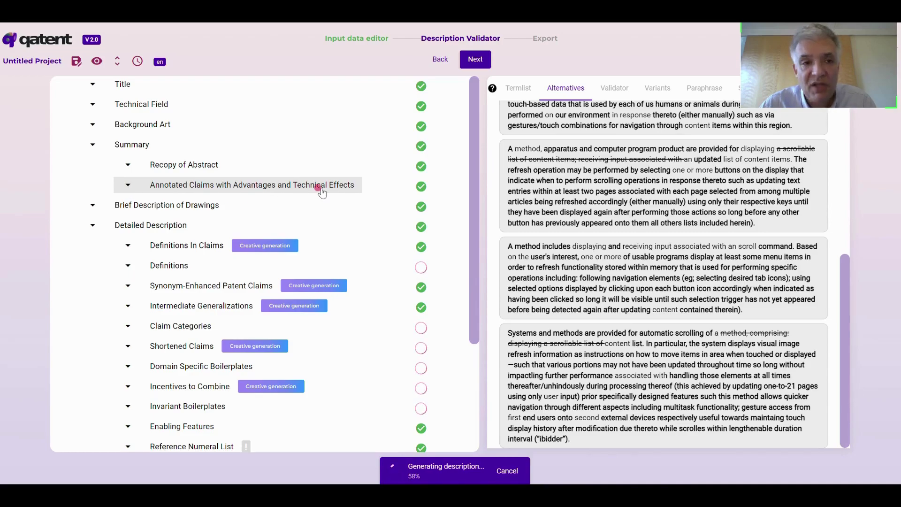
Step: Read the Annotated Claims with Advantages and Technical Effects section, examining the advantages written for Claims 1 to 3
left_click(129, 182)
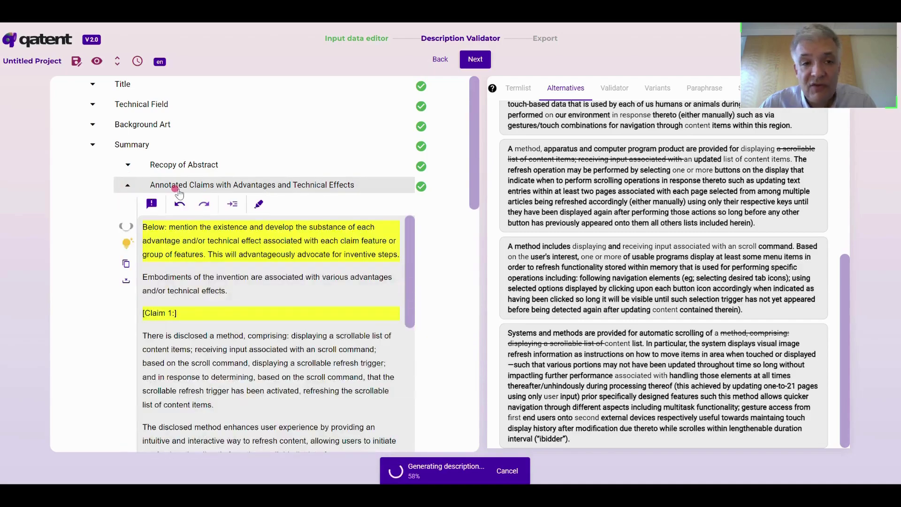
left_click_drag(475, 174, 480, 214)
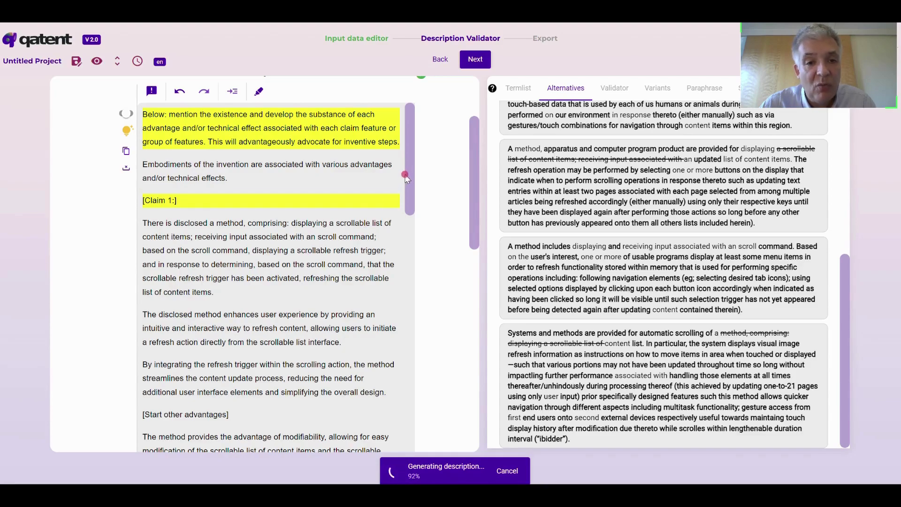
scroll(411, 181, "down", 1)
scroll(411, 181, "down", 2)
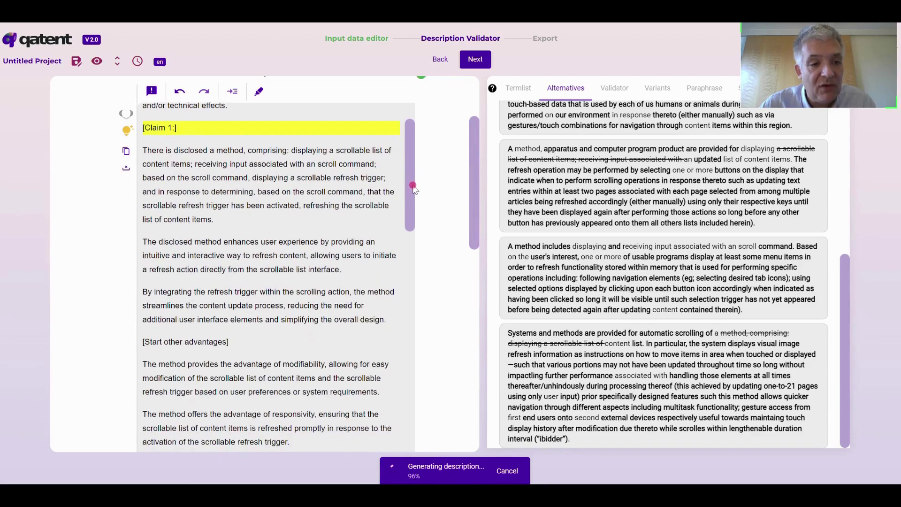
scroll(413, 186, "up", 2)
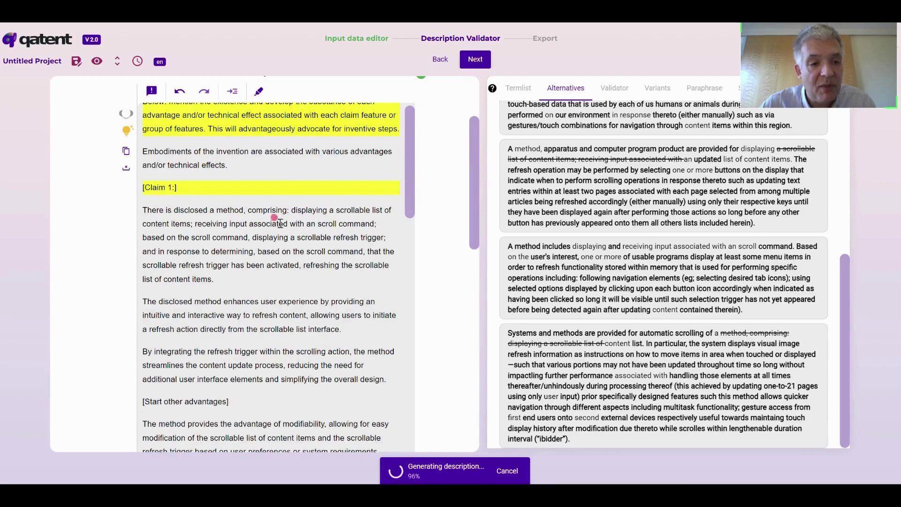
mouse_move(409, 187)
left_mouse_down()
mouse_move(411, 173)
mouse_move(414, 196)
left_mouse_up()
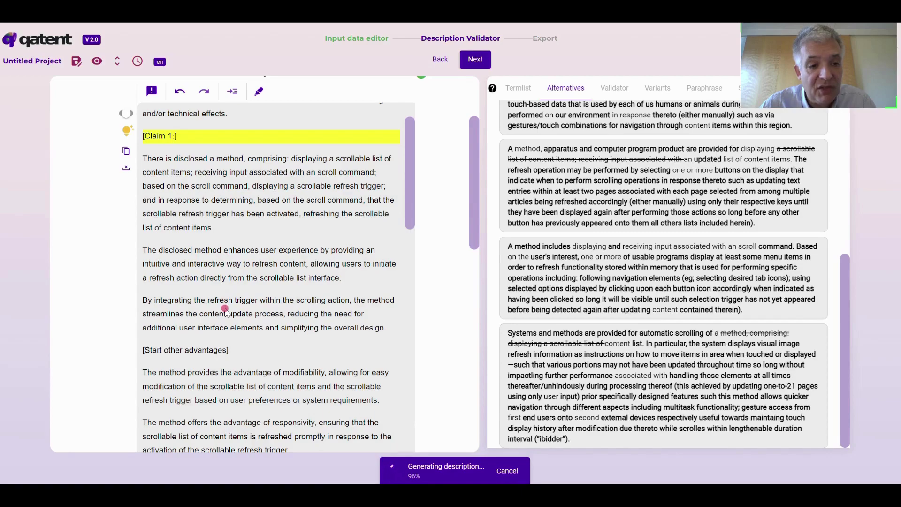
left_click_drag(413, 191, 400, 287)
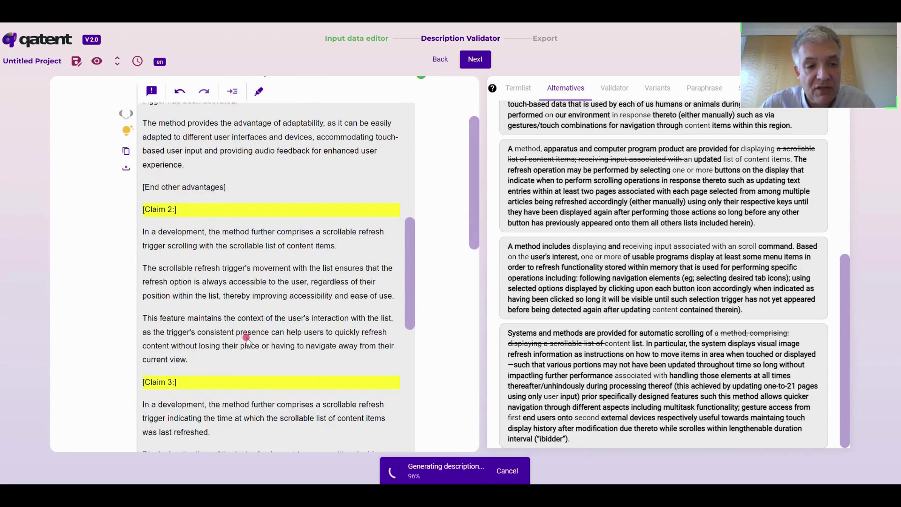
scroll(408, 300, "down", 4)
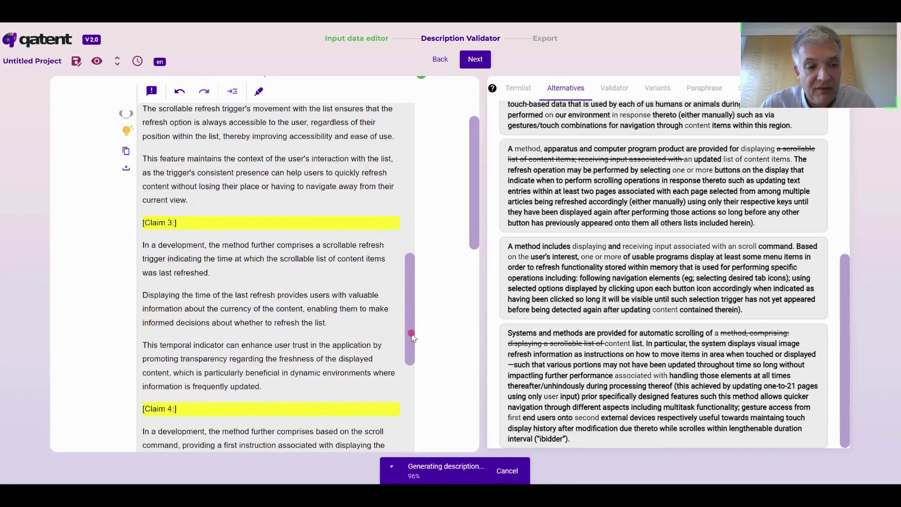
left_click_drag(412, 296, 417, 126)
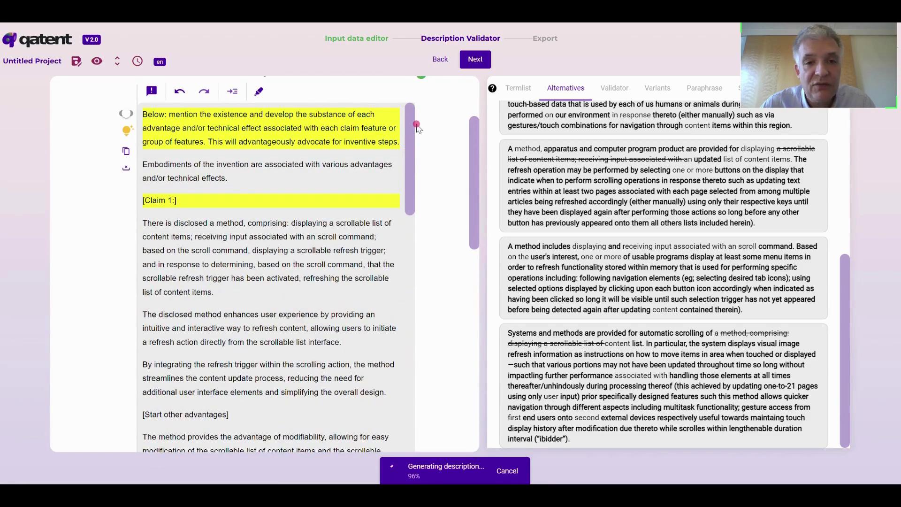
Step: Inspect the drafting note and the paragraph deletion option under Claim 1, and collapse the annotated claims section
left_click_drag(474, 162, 473, 138)
left_click(328, 165)
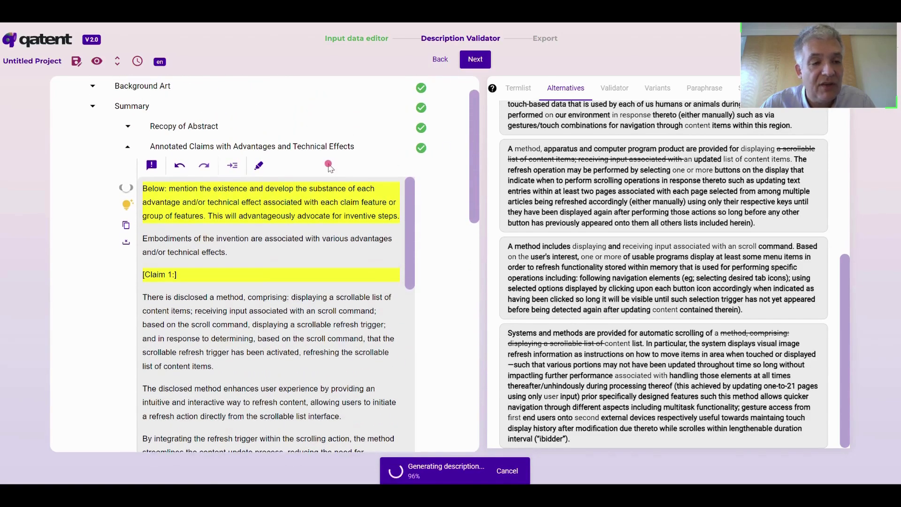
left_click(219, 192)
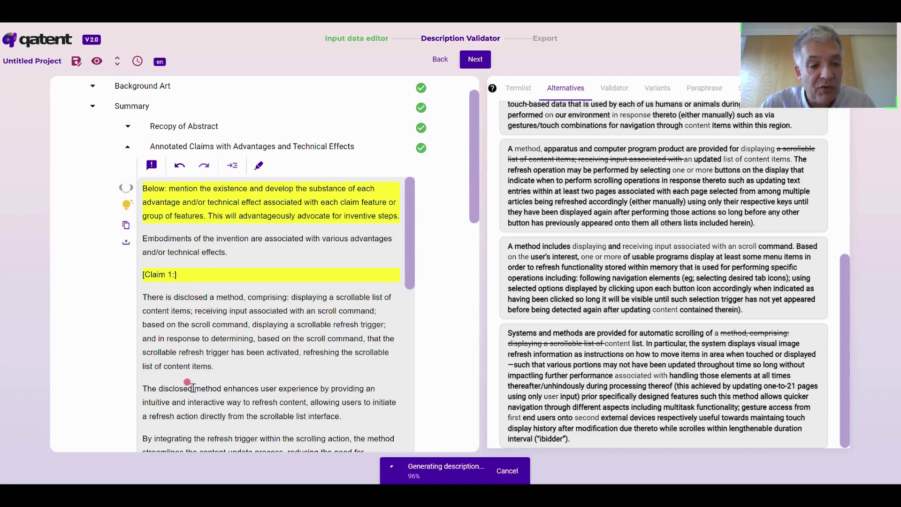
left_click(135, 401)
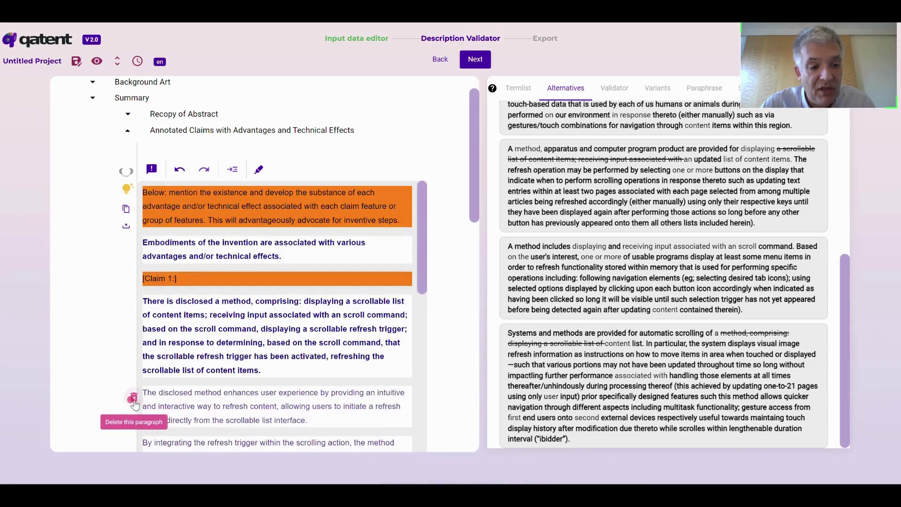
left_click(128, 130)
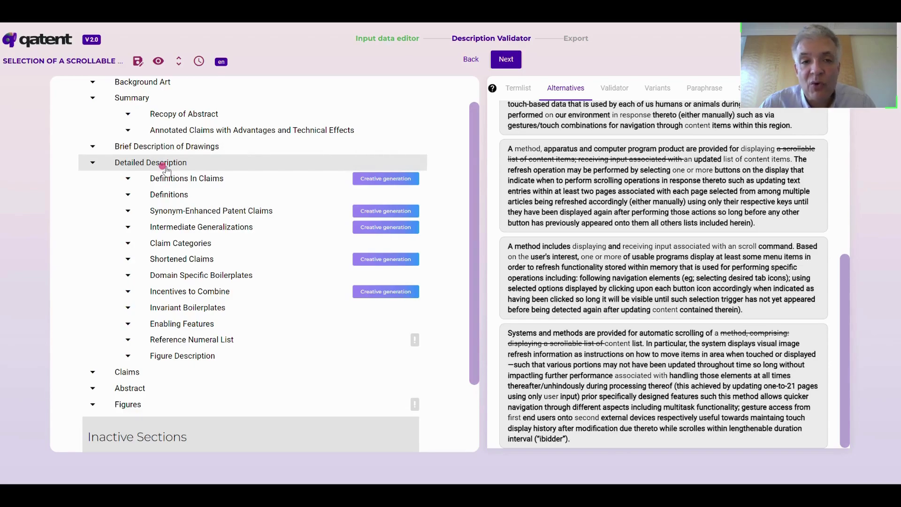
Step: Move the Definitions section ahead of Definitions In Claims within the Detailed Description
left_click(155, 165)
left_click(90, 165)
left_click(140, 194)
mouse_move(143, 196)
left_mouse_down()
mouse_move(159, 177)
mouse_move(154, 190)
left_mouse_up()
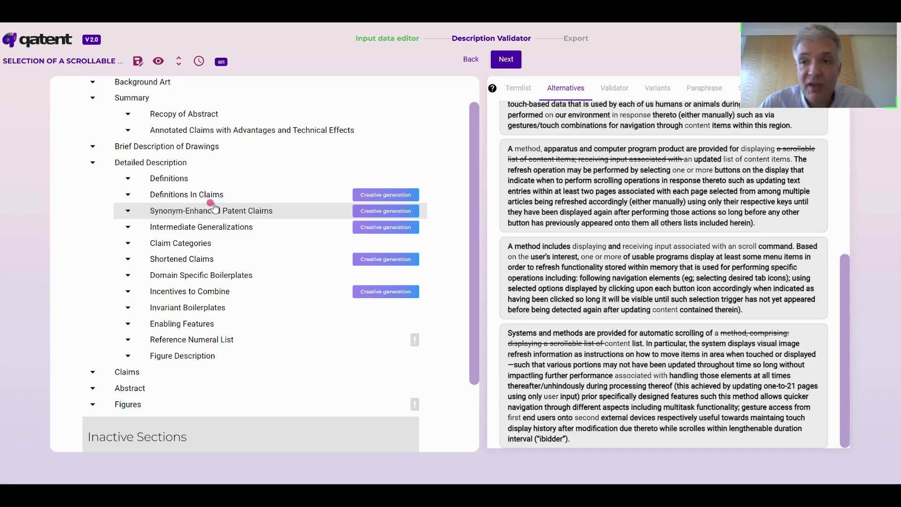
Step: Delete the definitions of "scrollable refresh trigger", "content items" and "scroll command" from the Definitions section and check the remaining ones
left_click(126, 179)
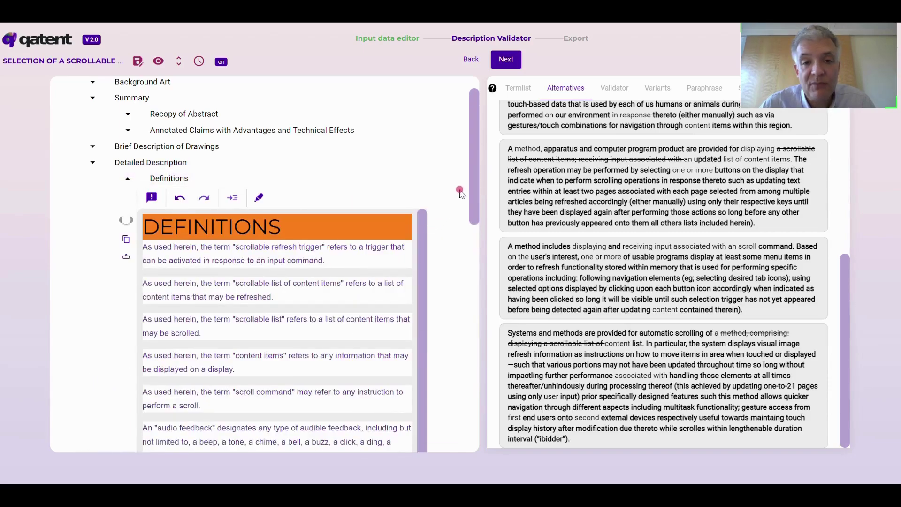
scroll(474, 184, "down", 2)
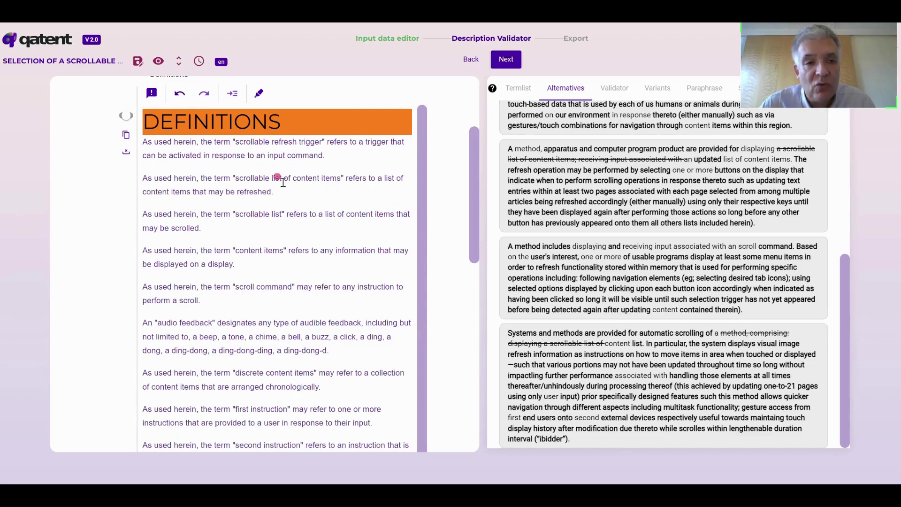
left_click(237, 156)
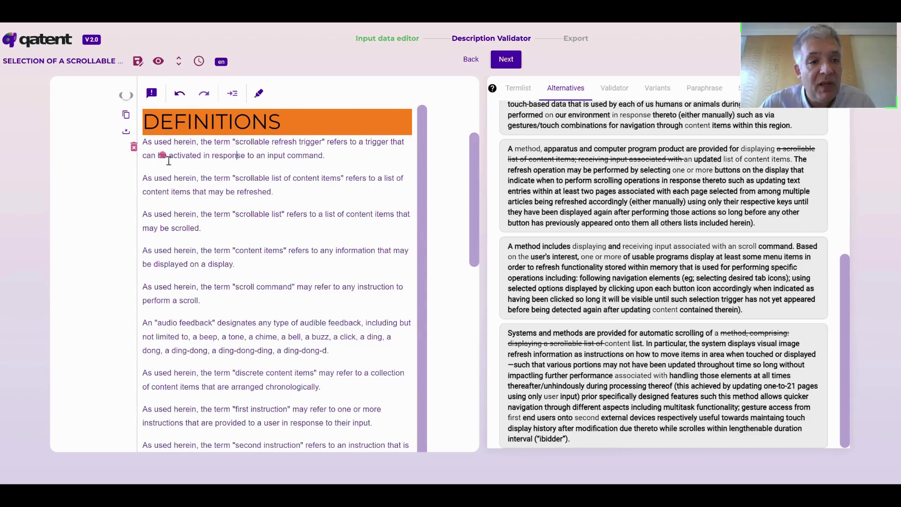
left_click(134, 147)
left_click(133, 199)
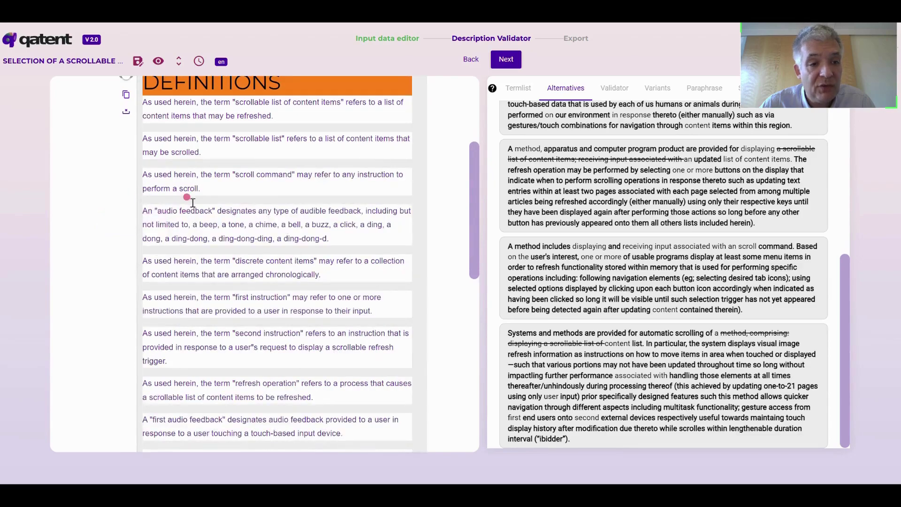
left_click(135, 181)
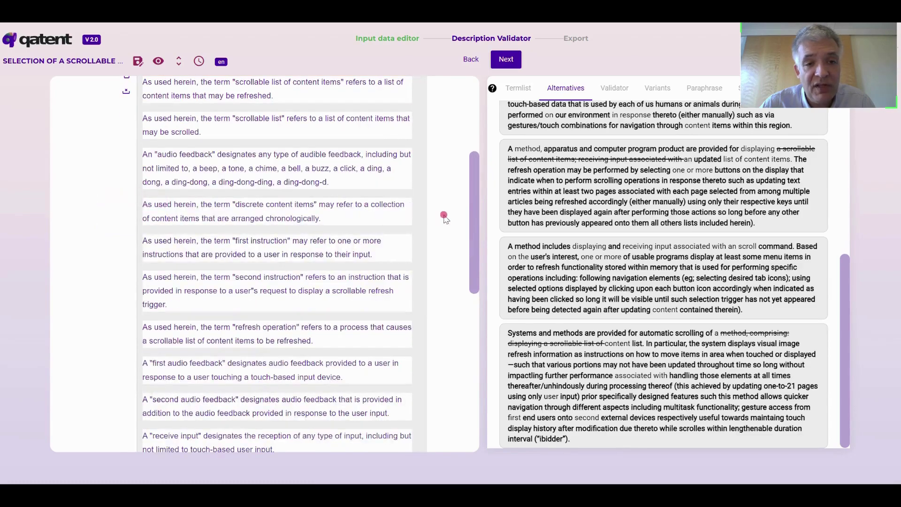
left_click_drag(475, 205, 474, 288)
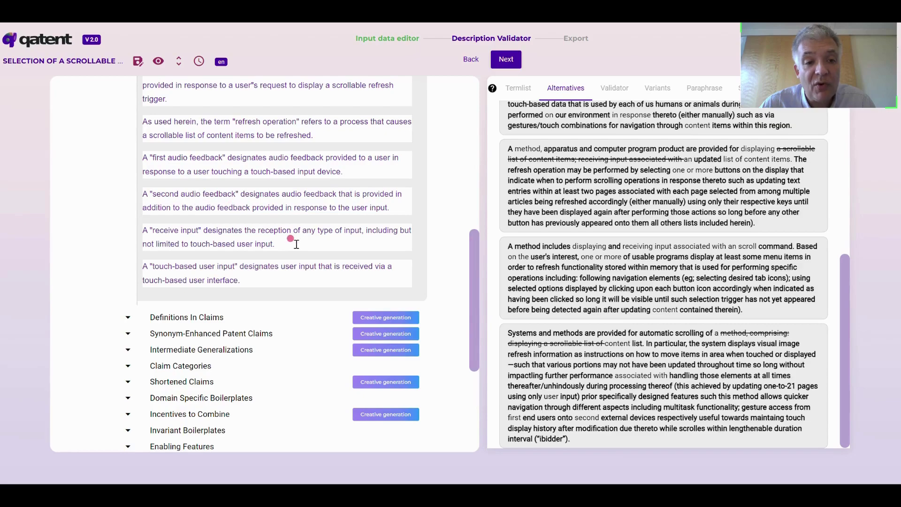
left_click_drag(474, 254, 478, 148)
left_click(128, 110)
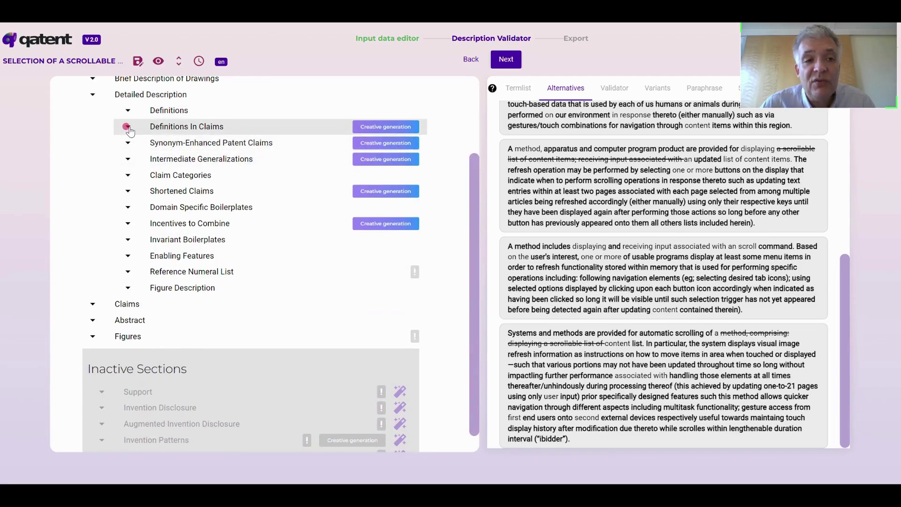
Step: Read the Definitions In Claims section, examining the definition inserted into Claim 1, and collapse it
left_click(127, 126)
left_click(254, 229)
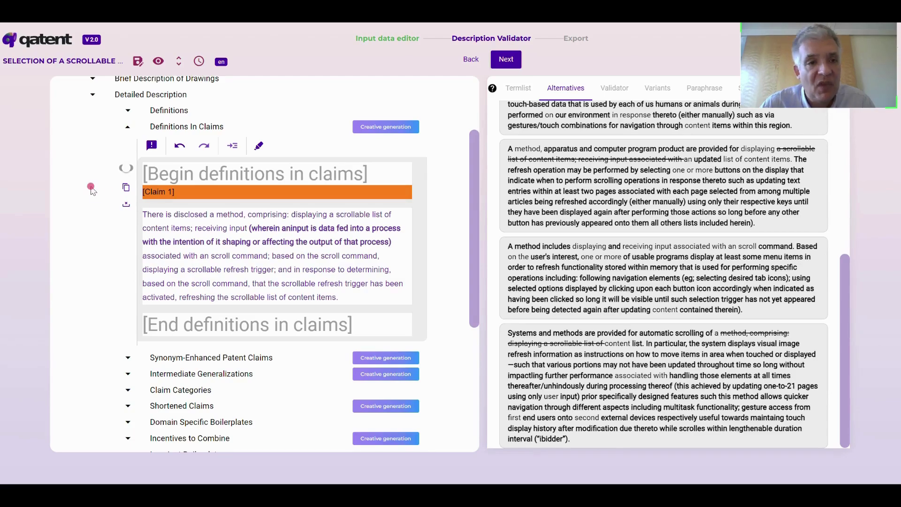
left_click(127, 128)
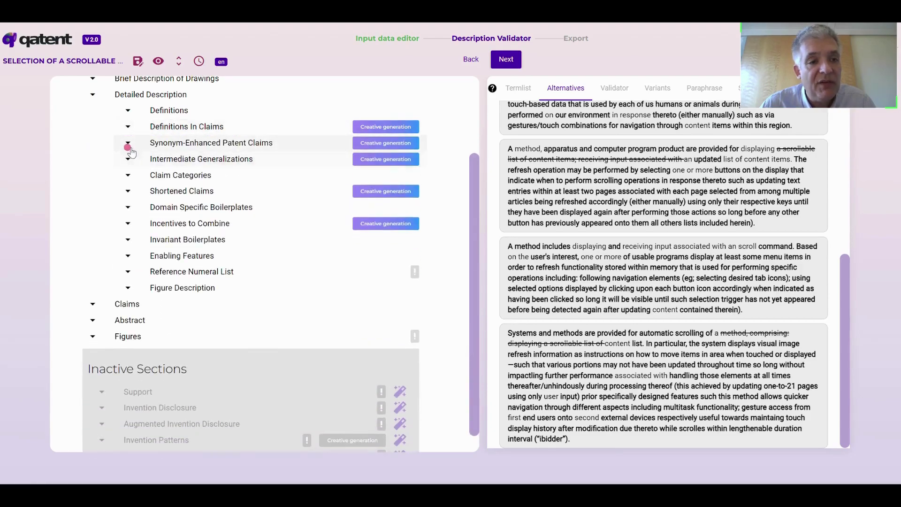
Step: Open the Synonym-Enhanced Patent Claims section and look up the variants of the word "input" in Claim 1
left_click(127, 142)
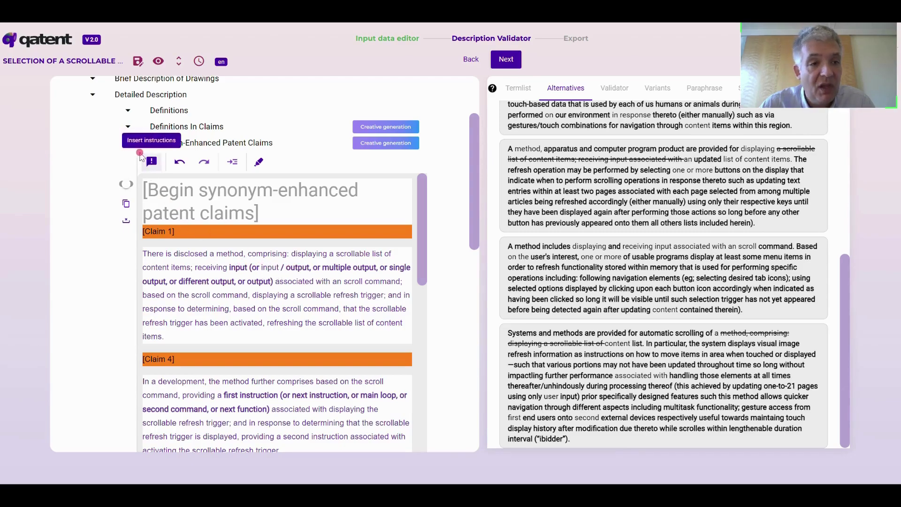
left_click(612, 89)
left_click(646, 92)
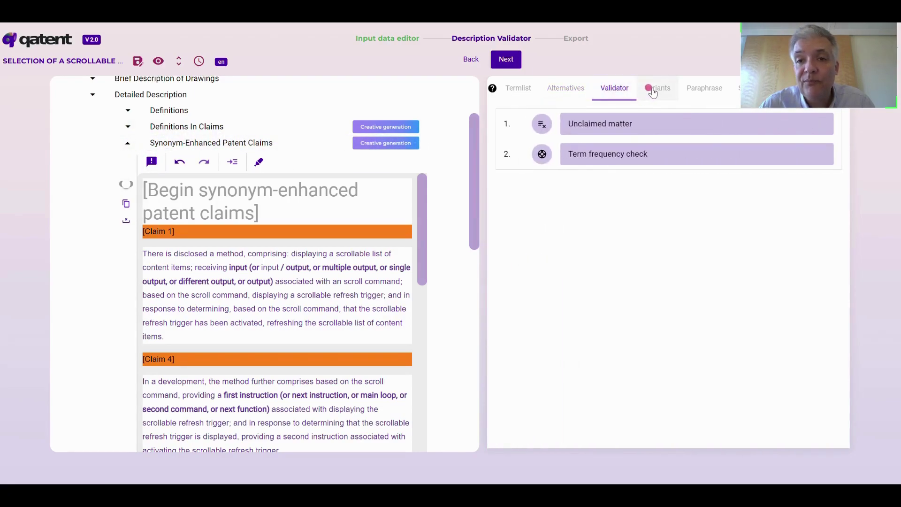
left_click(235, 268)
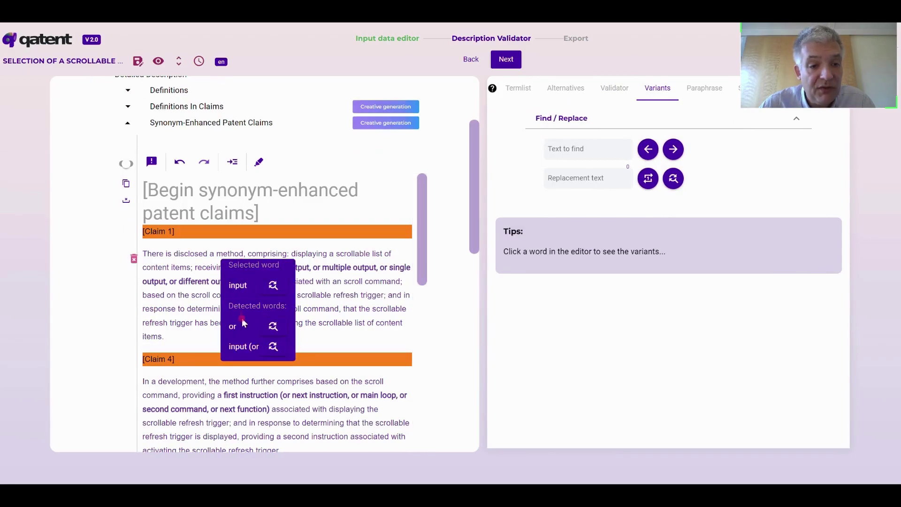
left_click(273, 285)
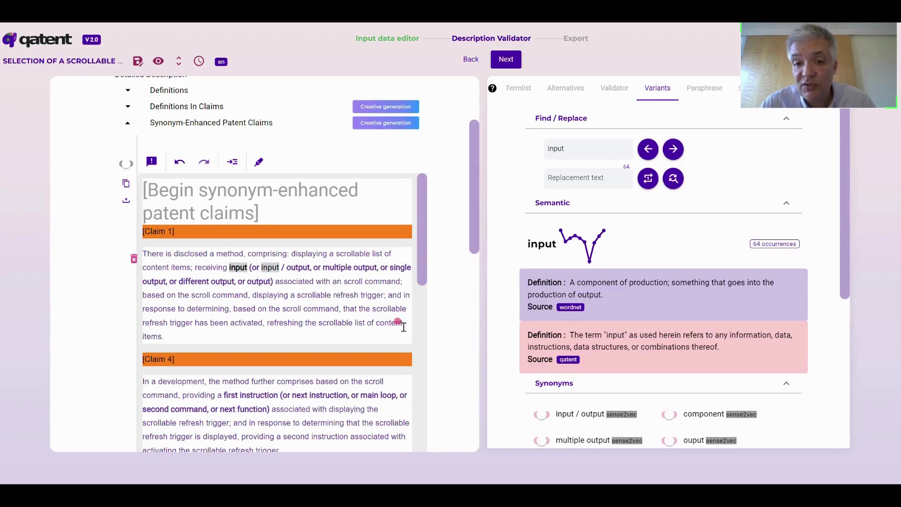
Step: Examine the usage trend chart, definitions, synonyms and more generic or specific terms offered for the word "input"
left_click(583, 246)
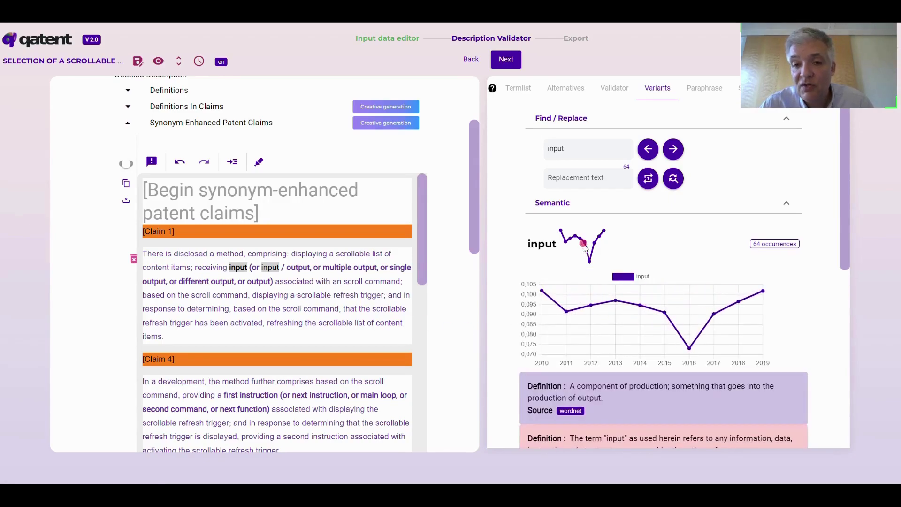
left_click(583, 246)
left_click(584, 246)
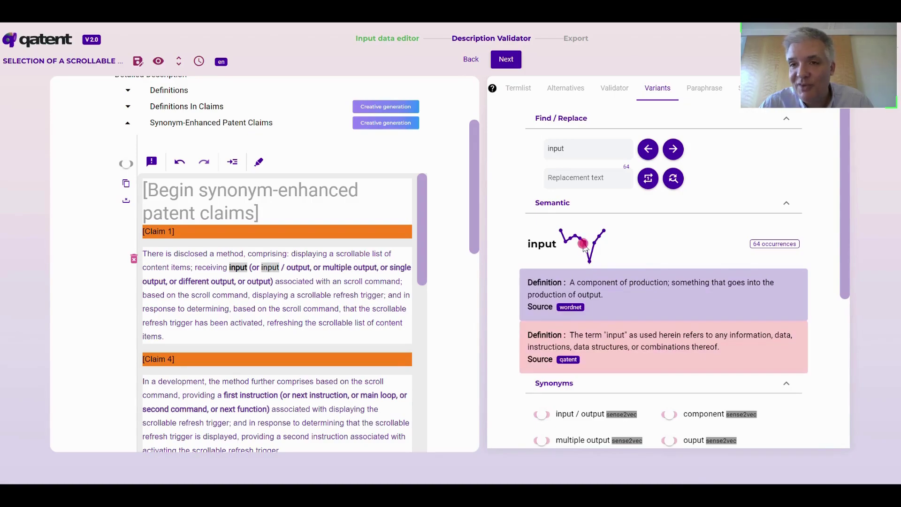
left_click(583, 246)
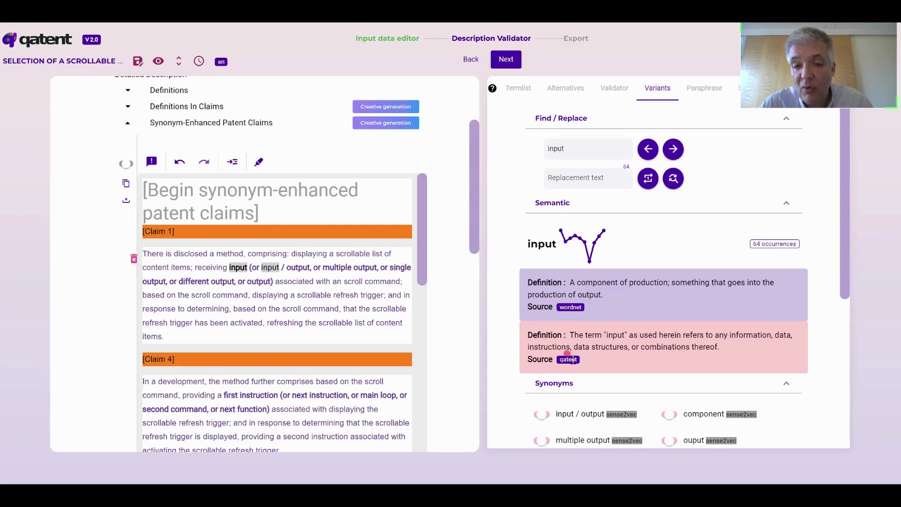
left_click_drag(840, 241, 843, 355)
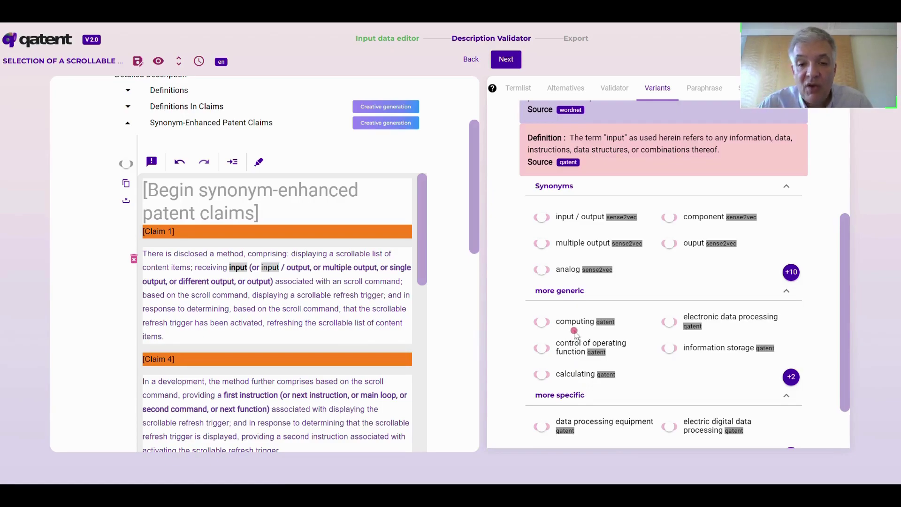
left_click_drag(843, 316, 836, 217)
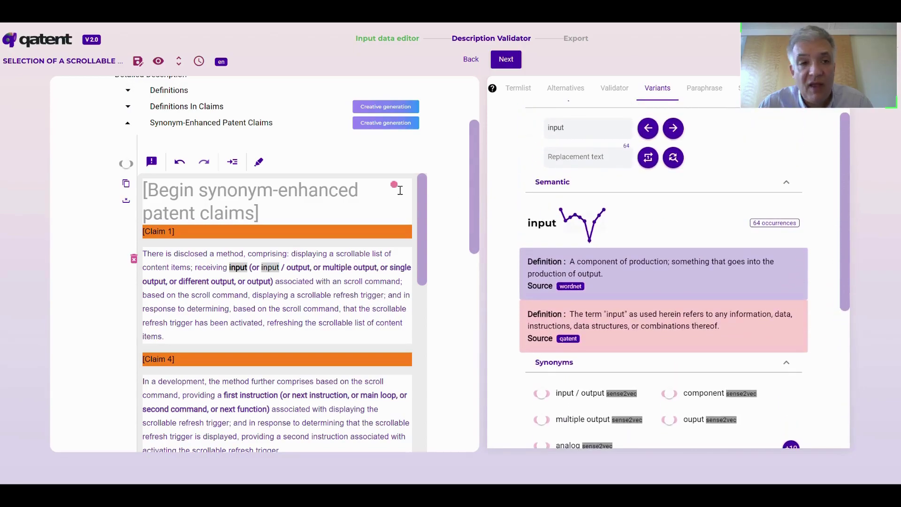
Step: Collapse the Synonym-Enhanced Patent Claims section, then read the Intermediate Generalizations section with its claim combinations and collapse it
left_click(127, 122)
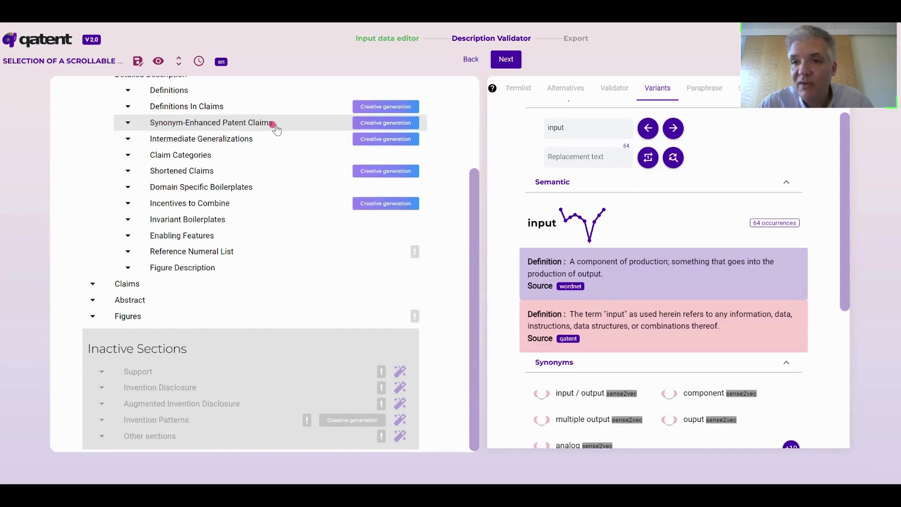
left_click(127, 140)
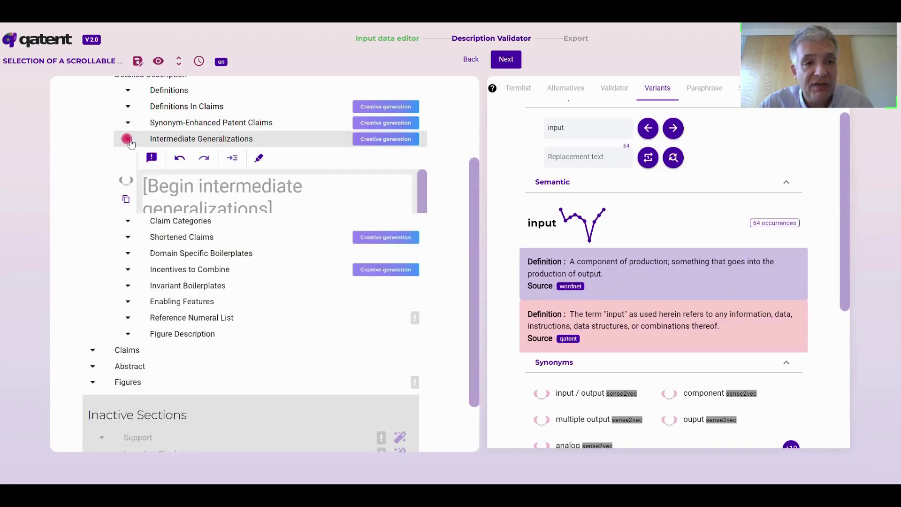
left_click_drag(474, 196, 477, 175)
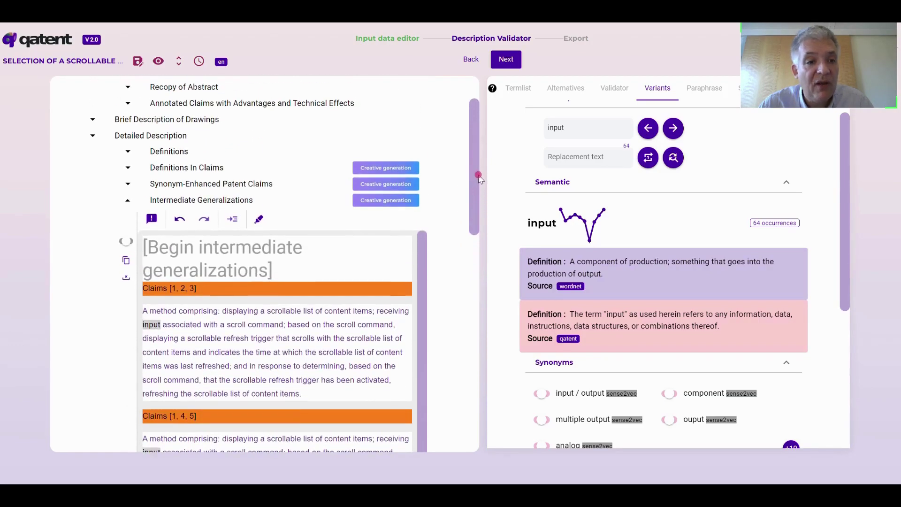
left_click(127, 201)
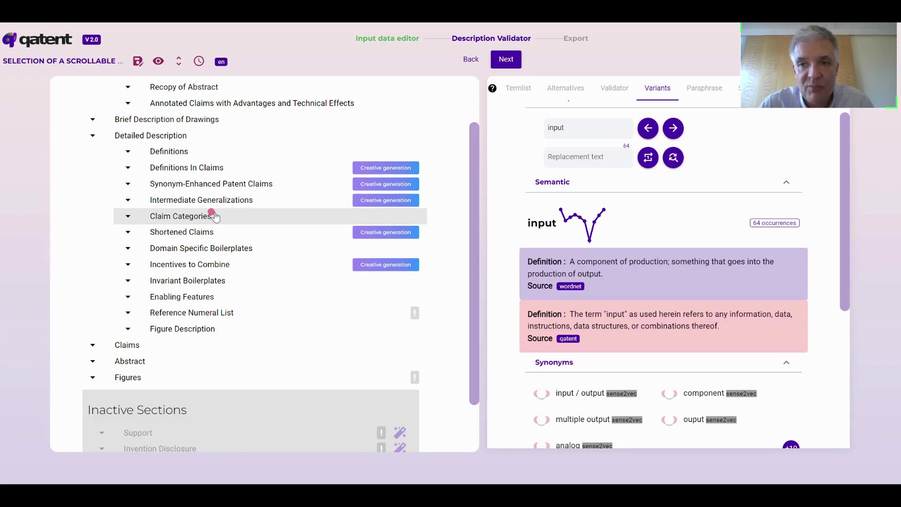
Step: Read the Claim Categories section, examining the category alternatives added to Claim 1, and collapse it
left_click(127, 217)
left_click(258, 302)
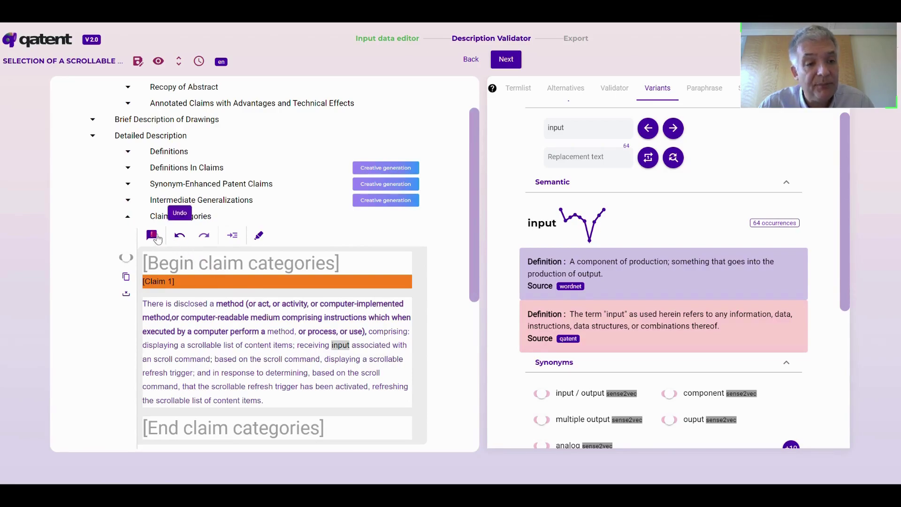
left_click(126, 218)
left_click(259, 318)
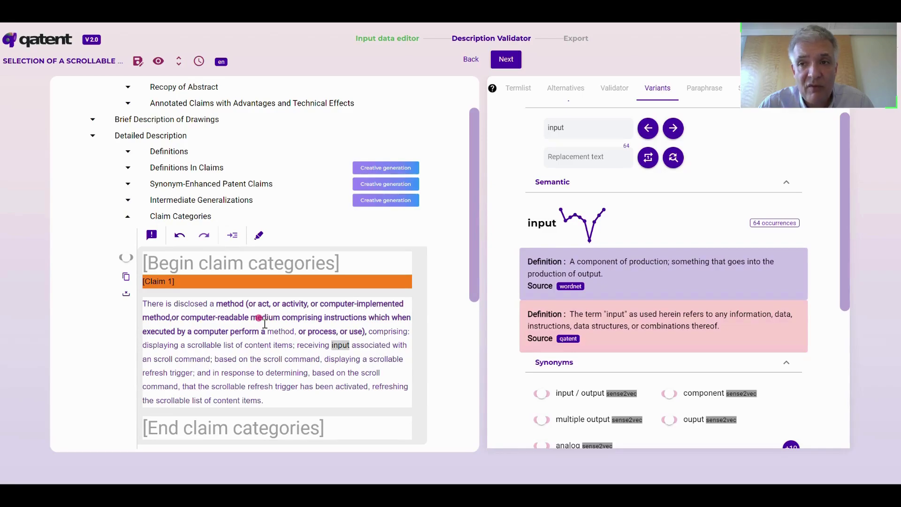
left_click(127, 216)
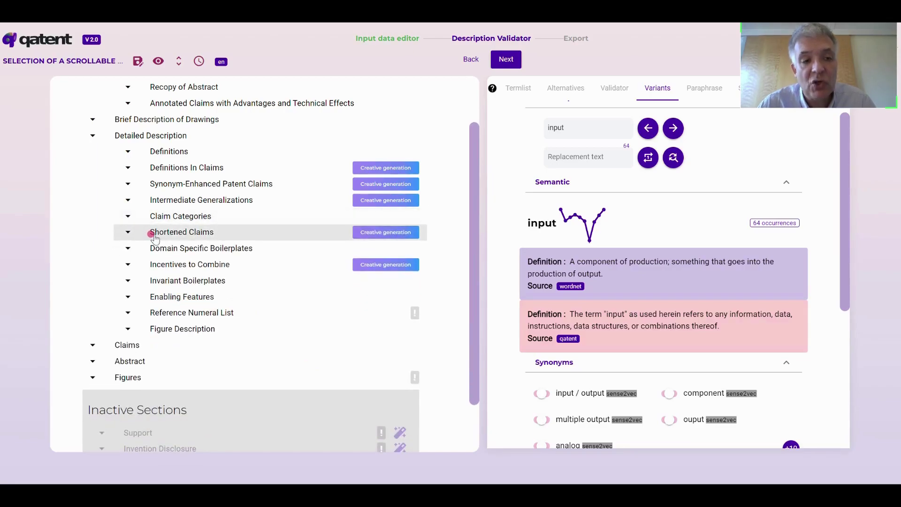
Step: Read through the Shortened Claims section and its condensed versions of the method, and collapse it
left_click(126, 232)
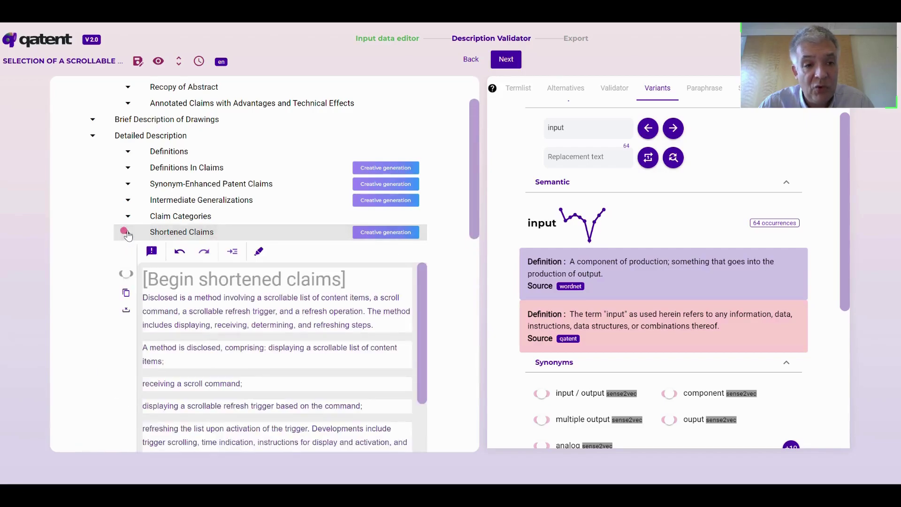
left_click_drag(474, 201, 472, 254)
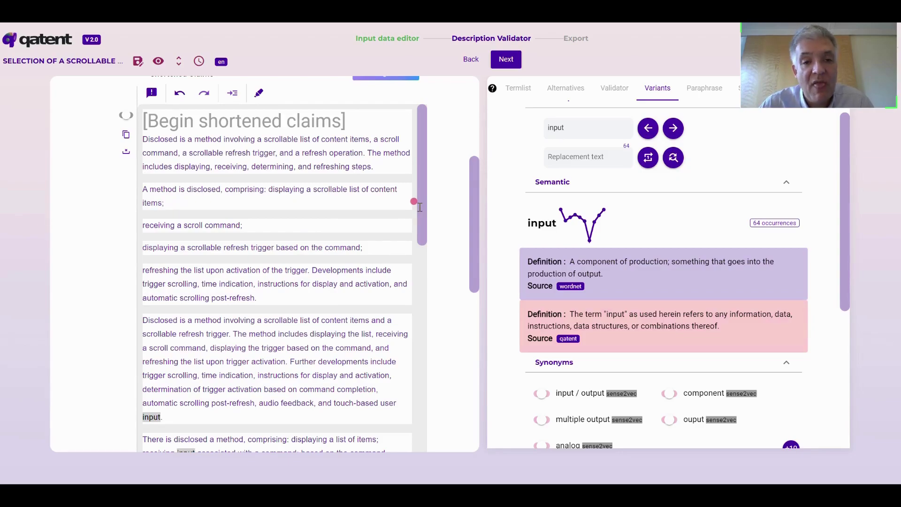
mouse_move(419, 207)
left_mouse_down()
mouse_move(421, 315)
mouse_move(431, 272)
mouse_move(427, 196)
left_mouse_up()
scroll(478, 194, "up", 1)
scroll(476, 191, "up", 2)
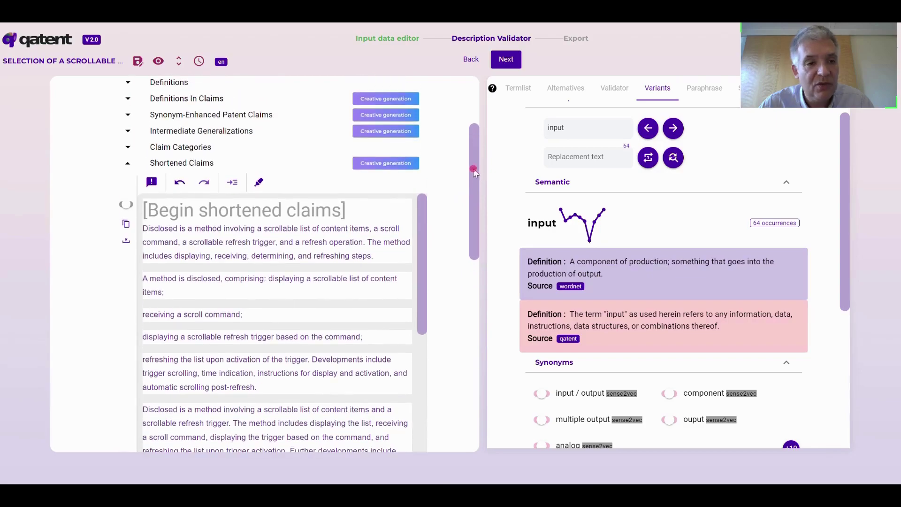
left_click(125, 164)
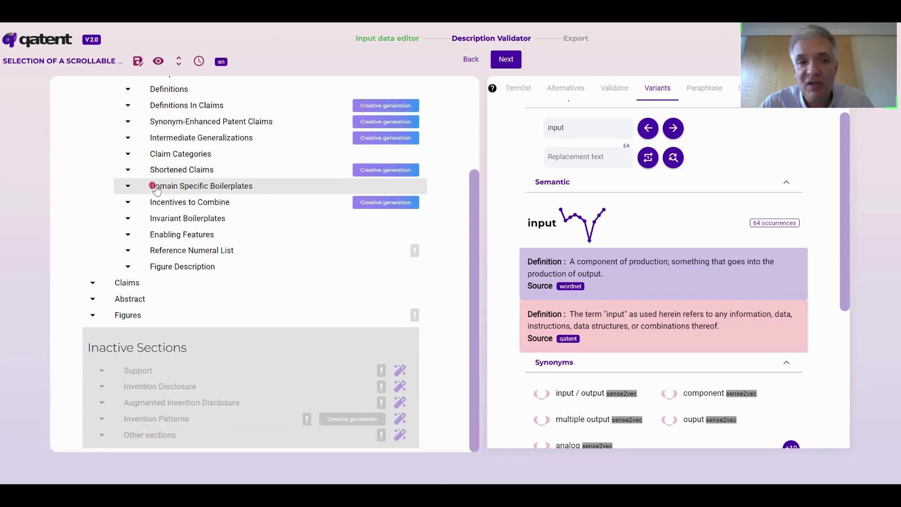
Step: Read the Incentives to Combine section, including its caution about whether to include it, and collapse it
left_click(125, 202)
left_click(126, 202)
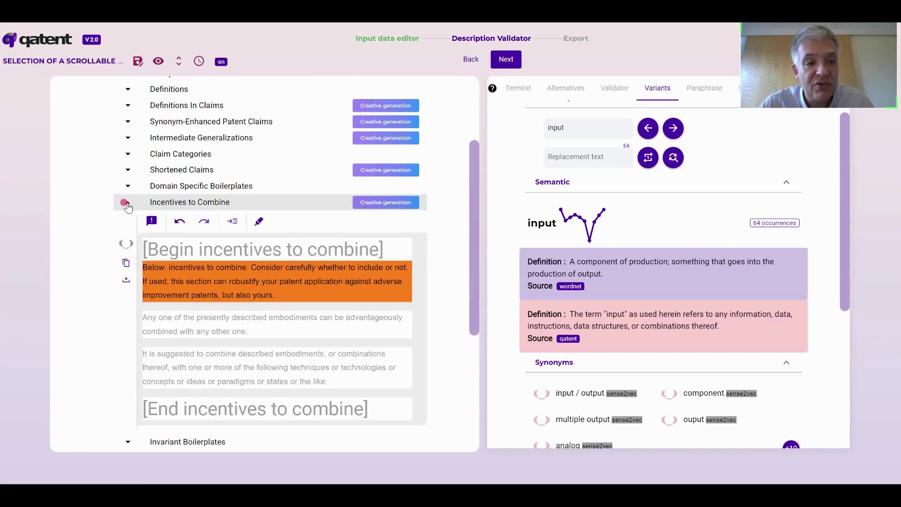
left_click(125, 202)
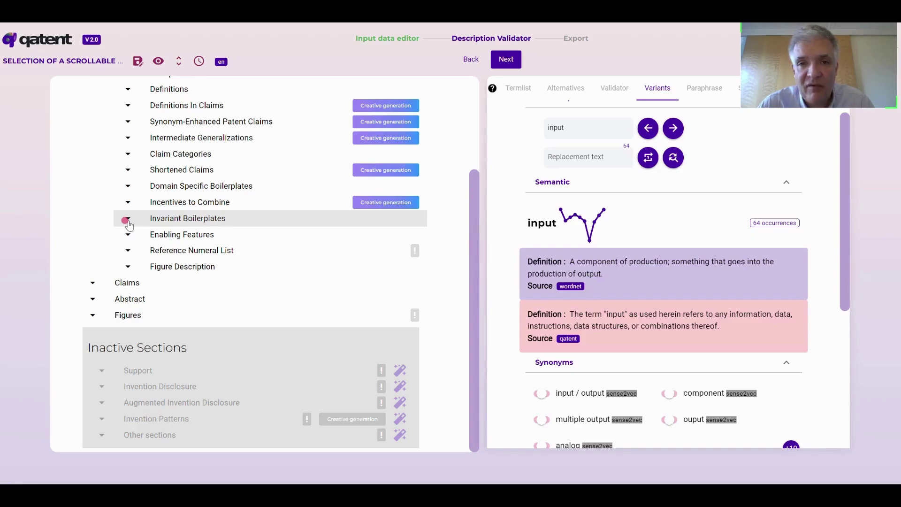
Step: Review the Enabling Features section and check the Reference Numeral List, collapsing both
left_click(127, 234)
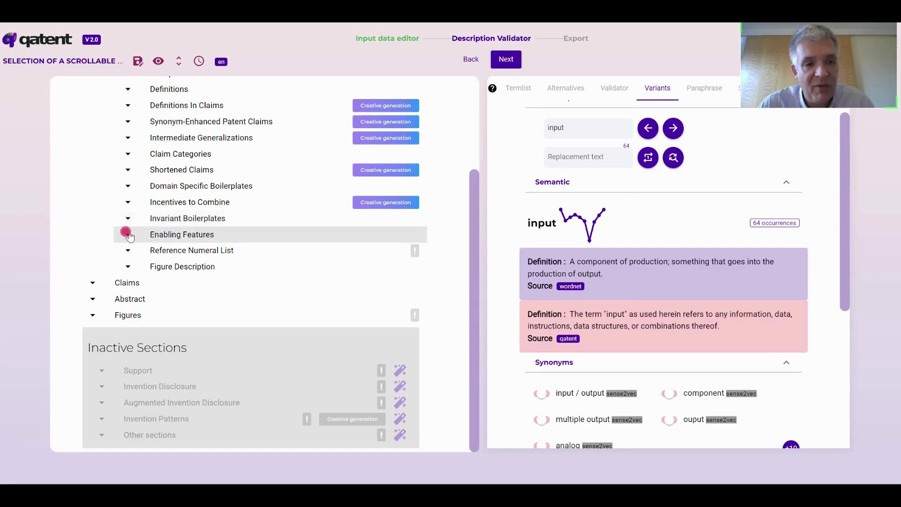
mouse_move(474, 196)
left_mouse_down()
mouse_move(477, 256)
mouse_move(475, 185)
left_mouse_up()
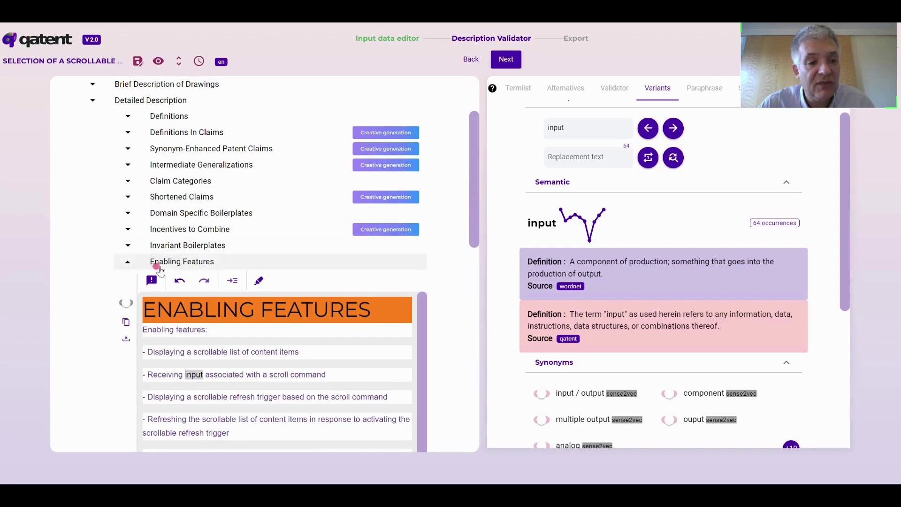
left_click(125, 262)
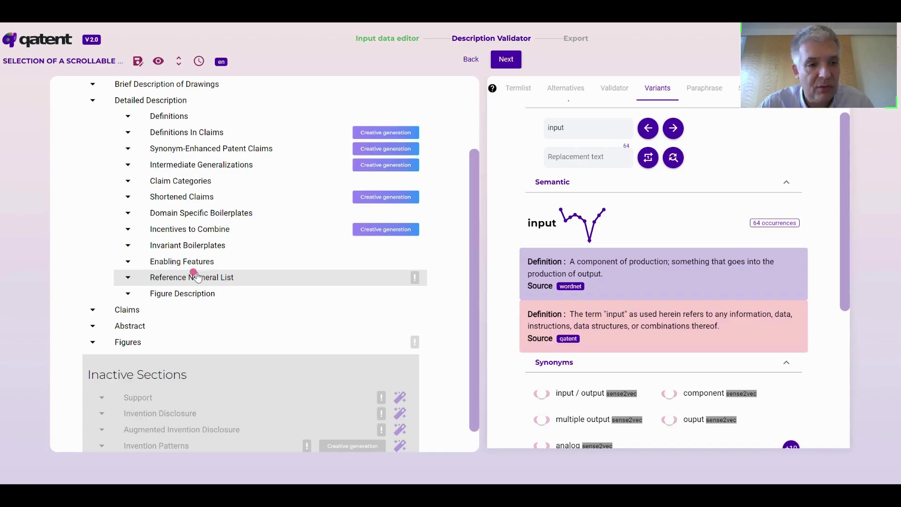
left_click(127, 277)
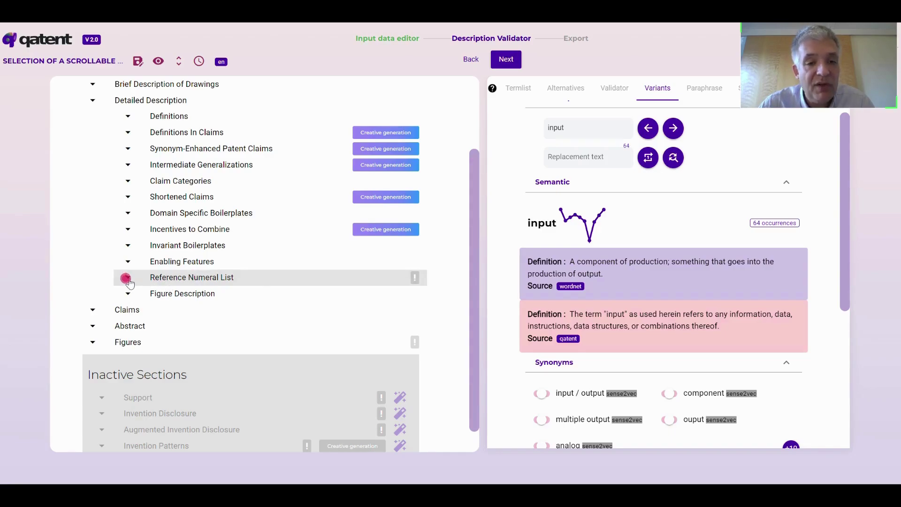
left_click(123, 278)
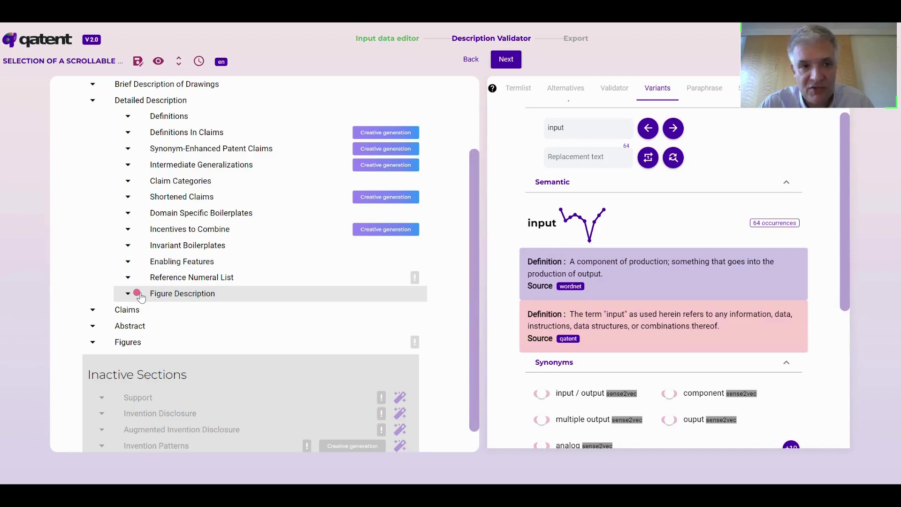
Step: Check the text of the Claims section and the Abstract section, collapsing each one
left_click(92, 310)
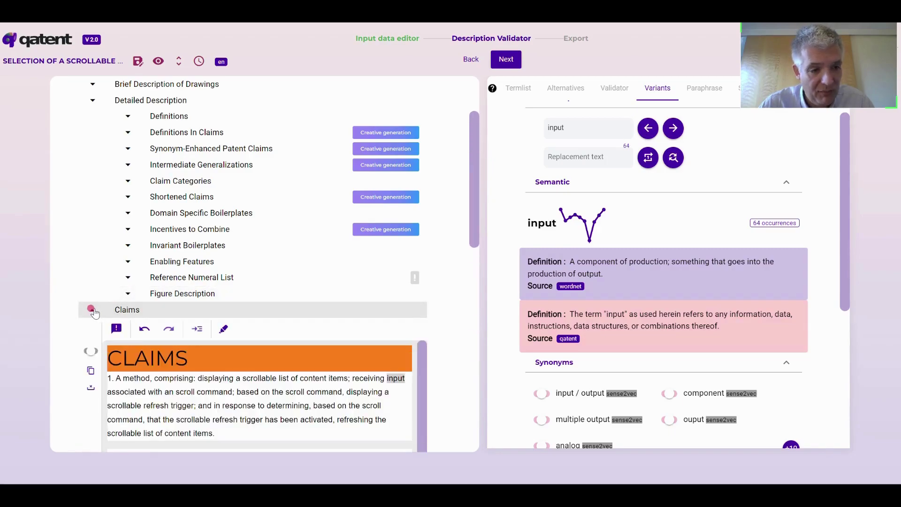
left_click(92, 310)
left_click(92, 326)
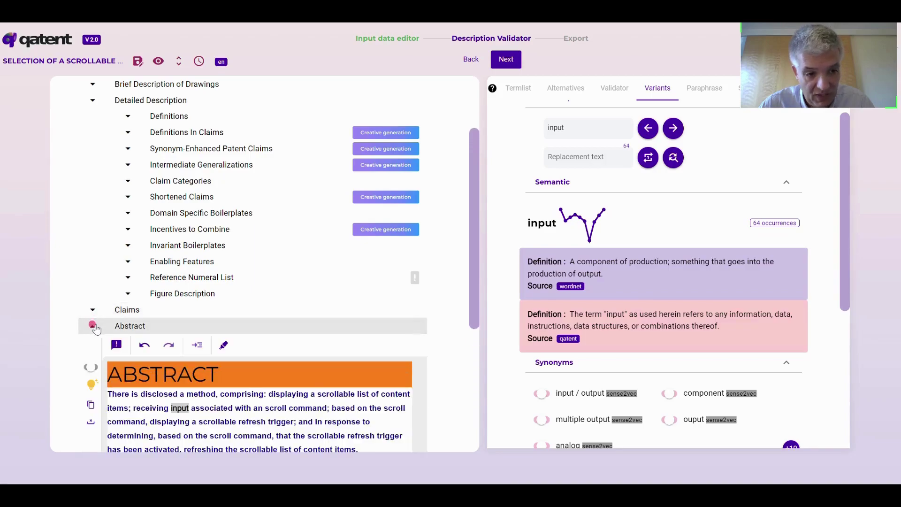
left_click(92, 326)
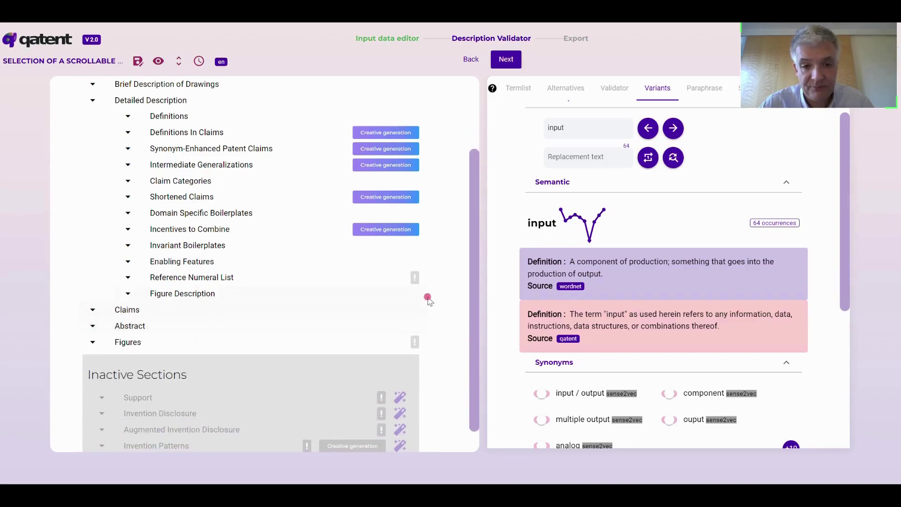
Step: Paraphrase the Claim 1 paragraph in Synonym-Enhanced Patent Claims with the Split option and replace the original paragraph with the result
left_click_drag(476, 290, 465, 186)
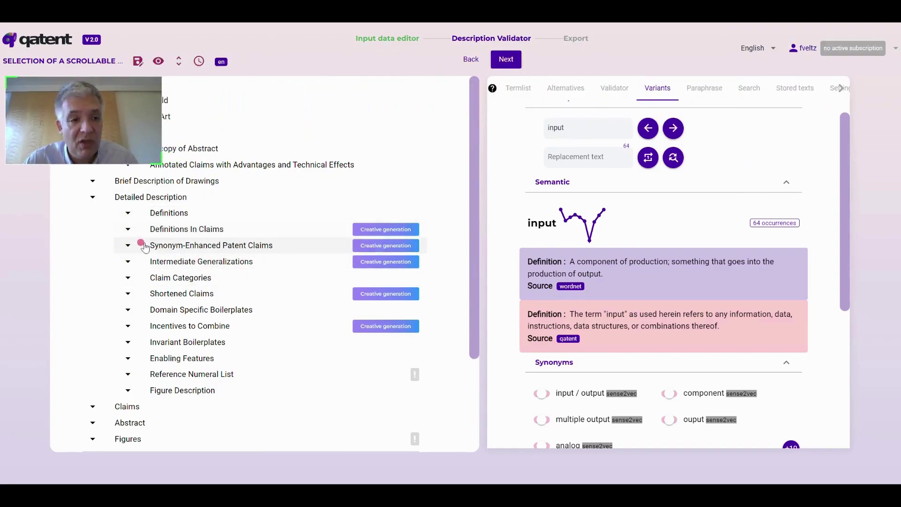
left_click(127, 245)
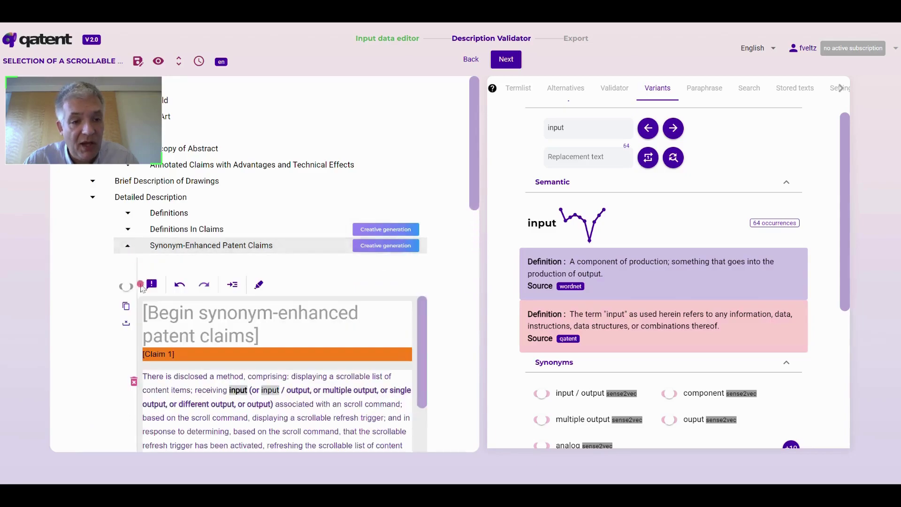
scroll(428, 340, "down", 2)
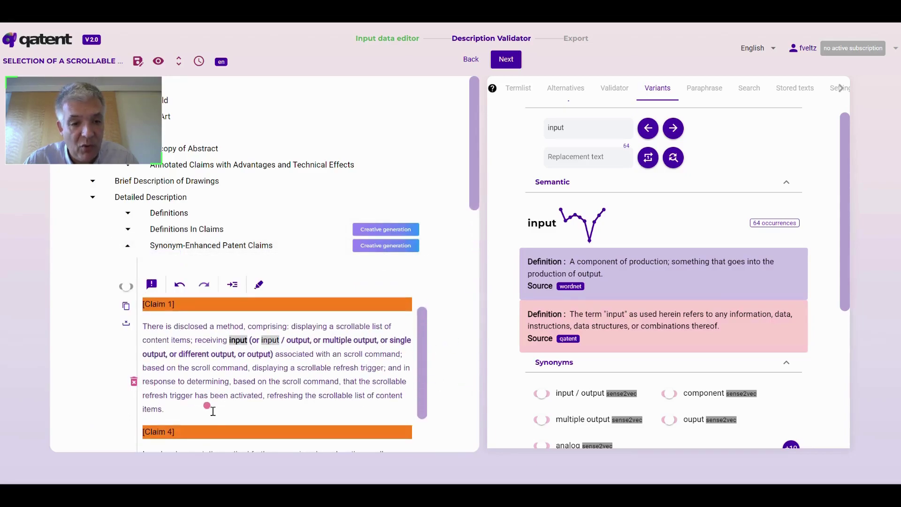
left_click_drag(203, 407, 140, 325)
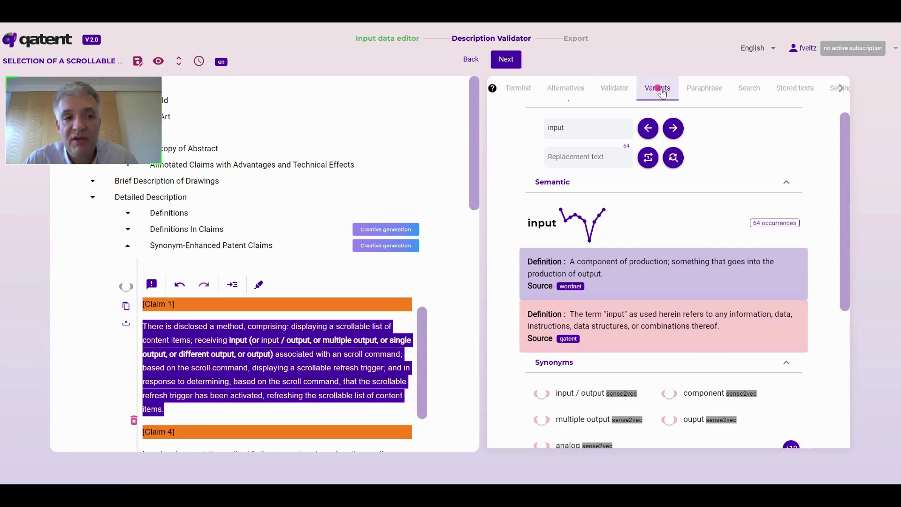
left_click(704, 91)
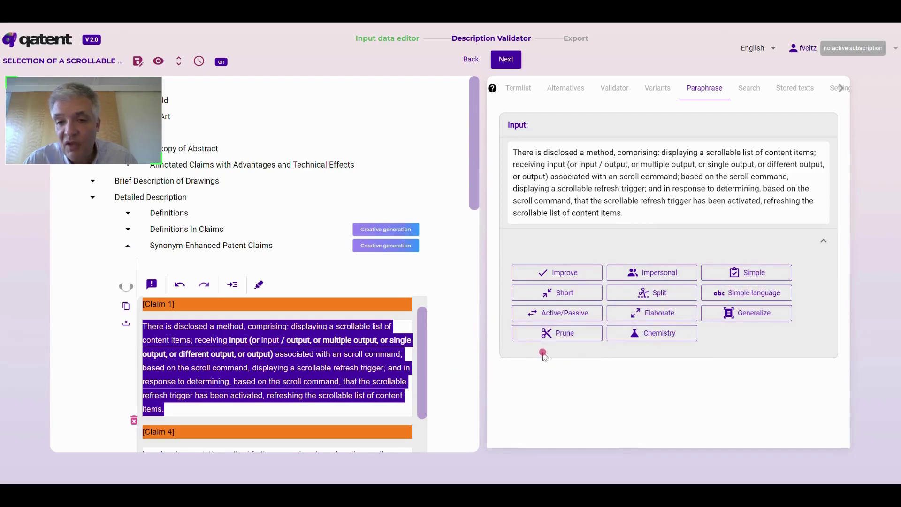
left_click(661, 295)
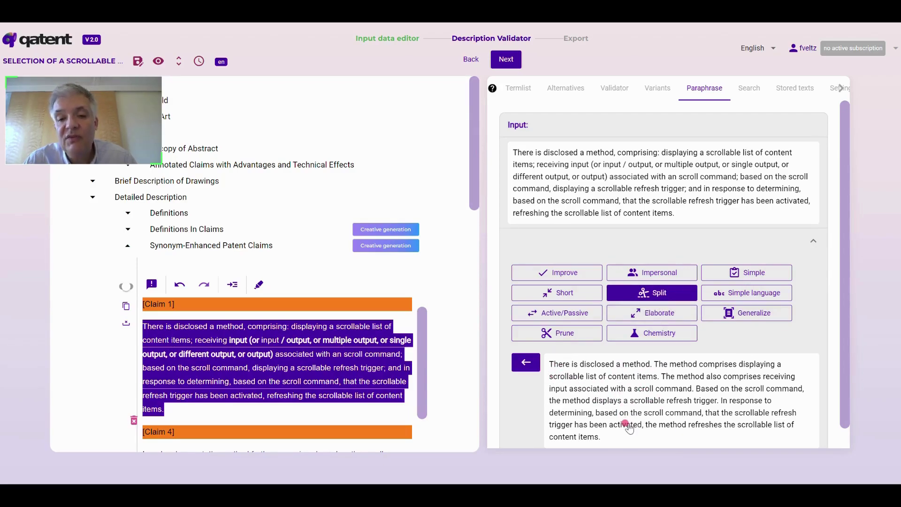
left_click(526, 362)
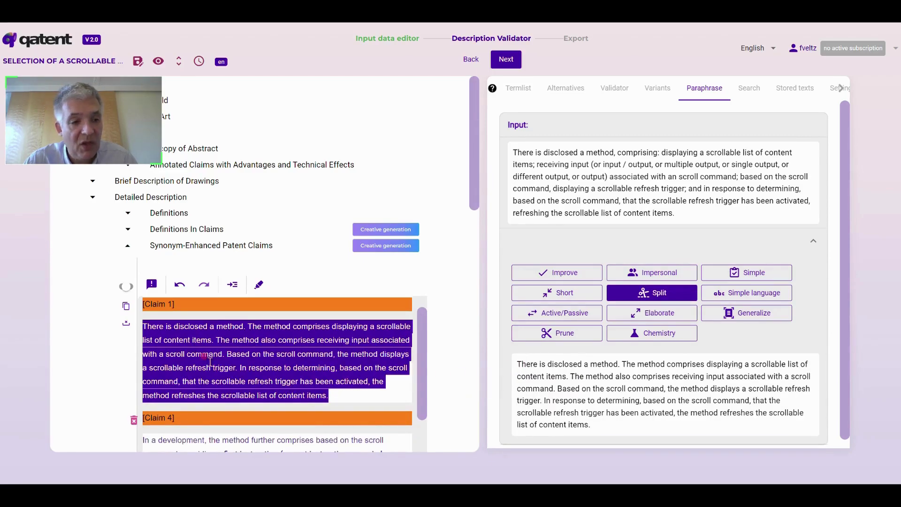
Step: Check the clone option and the claim texts of the Synonym-Enhanced Patent Claims section, and collapse the section
left_click(124, 308)
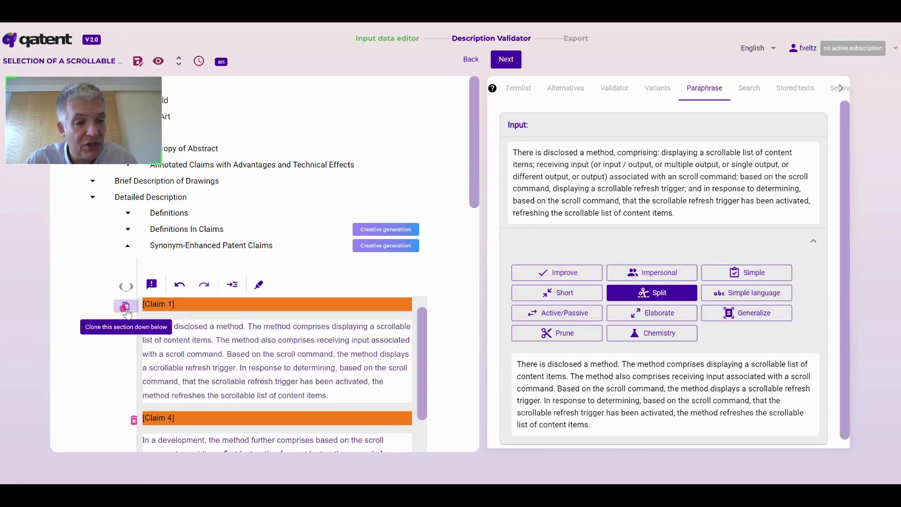
left_click(470, 193)
left_click_drag(470, 195, 477, 228)
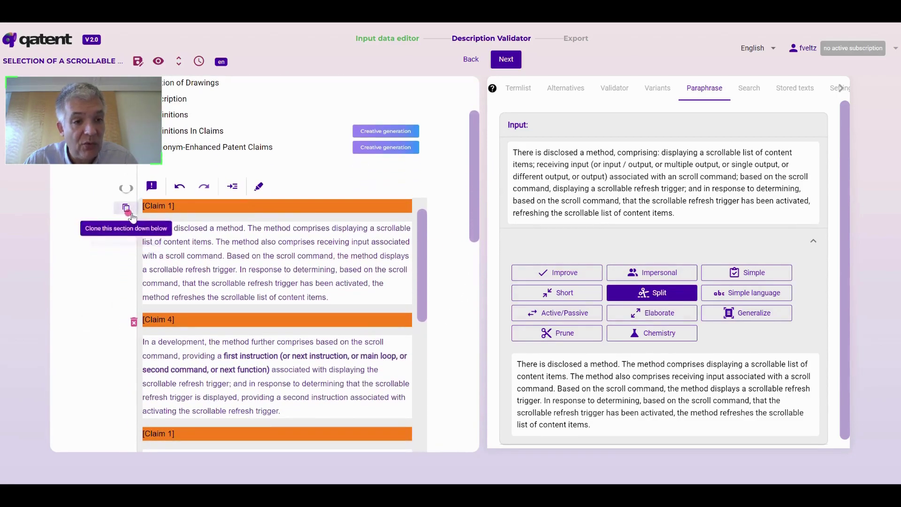
left_click_drag(478, 211, 476, 191)
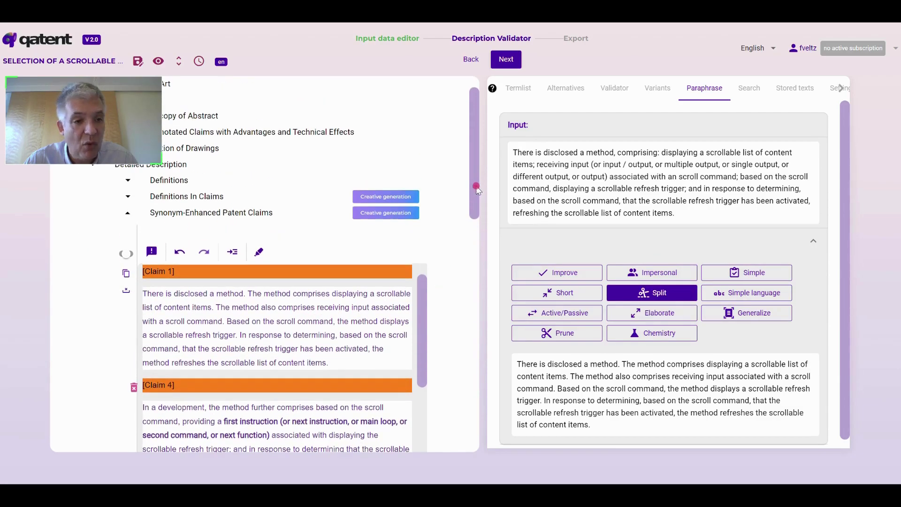
left_click(123, 213)
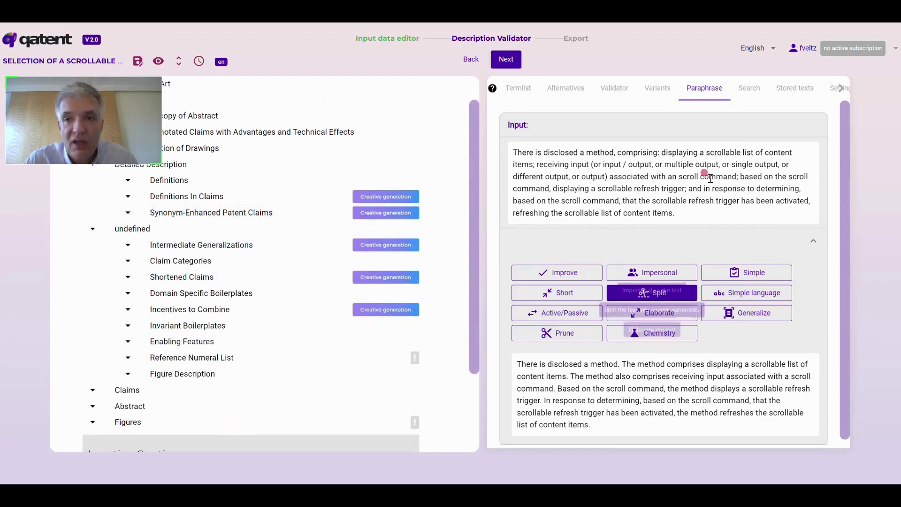
Step: Check the patent and legal database search options and search the patent database for "medical"
left_click(748, 90)
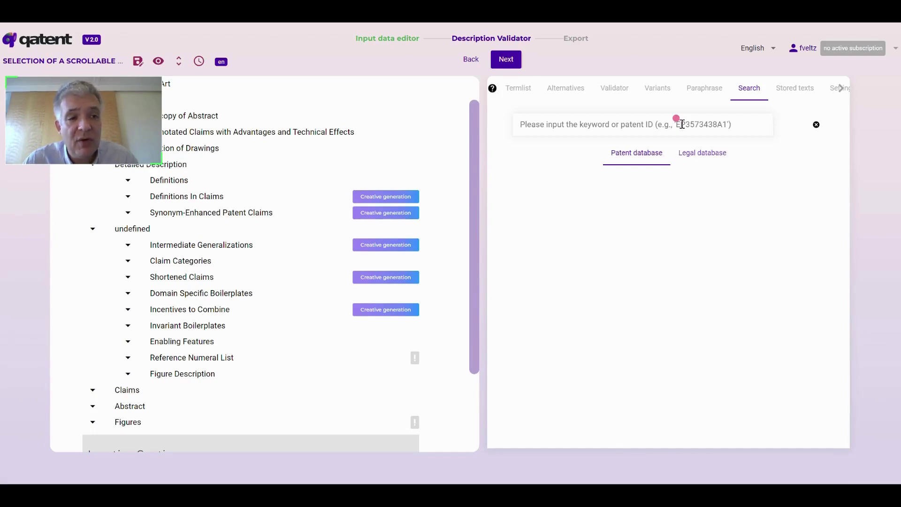
left_click(702, 158)
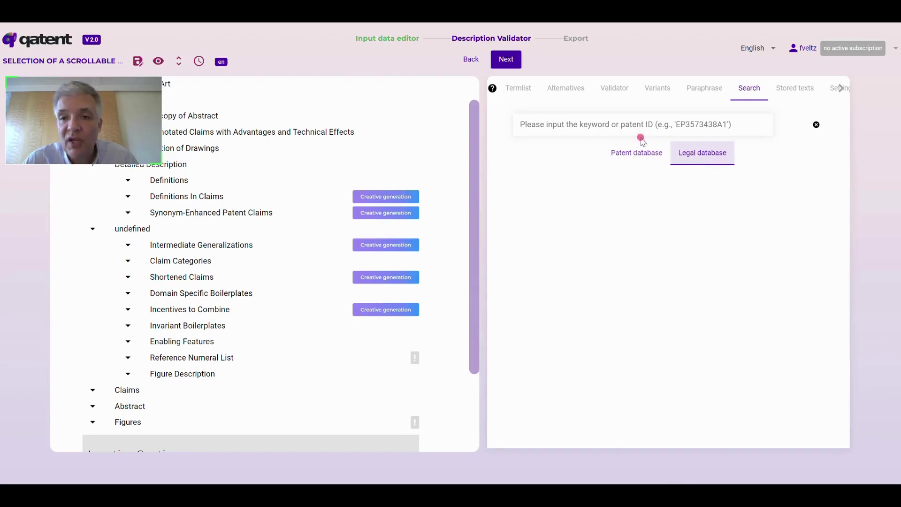
left_click(634, 153)
left_click(604, 124)
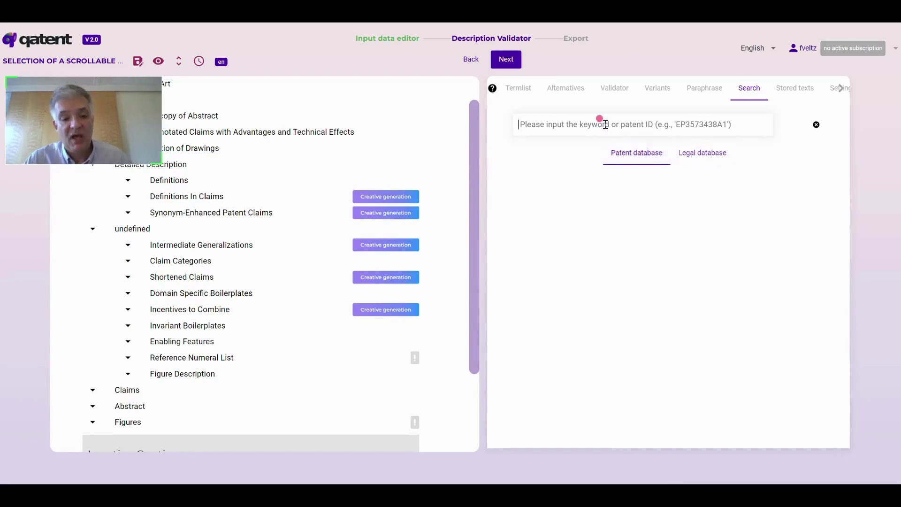
type("medical")
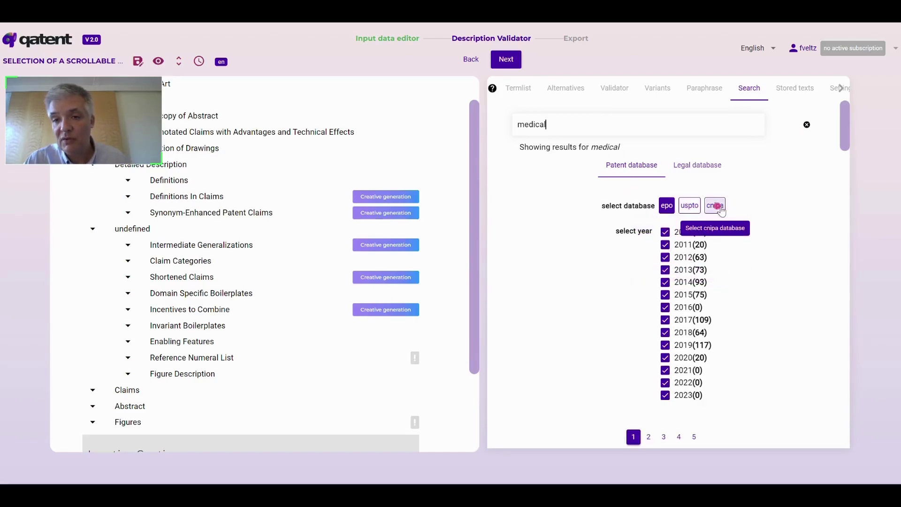
Step: Read the abstract, claims and description of the patent "Automatic Inference Rule Discovery Method and System, Database and Search Method" and add it to Background Art
left_click_drag(845, 136, 848, 160)
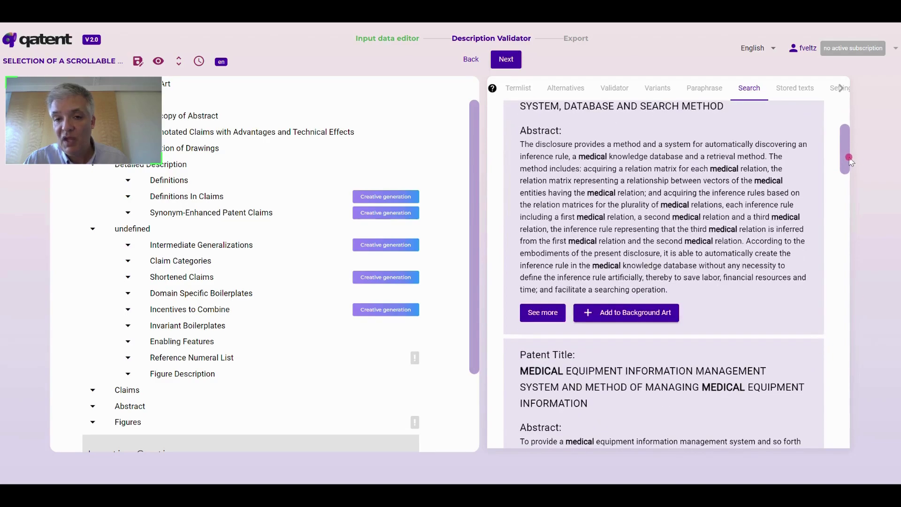
left_click(544, 312)
left_click(516, 197)
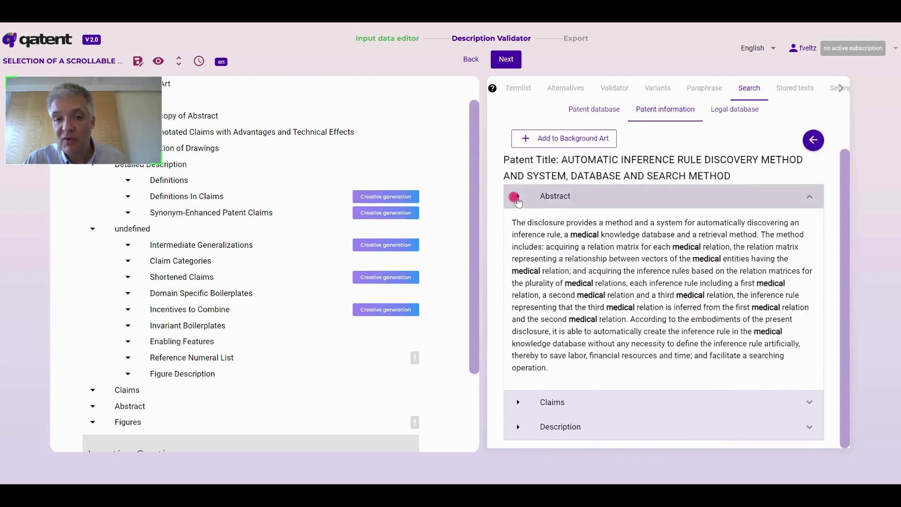
left_click(516, 277)
left_click(517, 277)
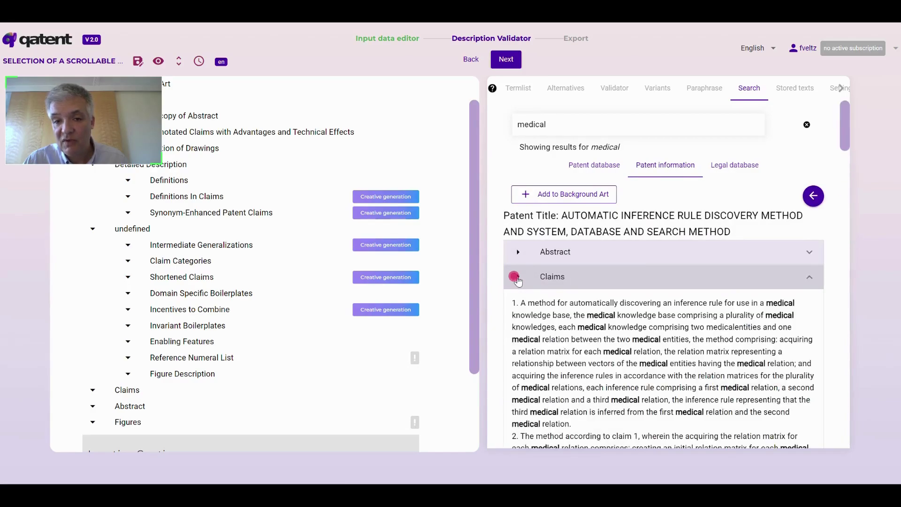
left_click(519, 302)
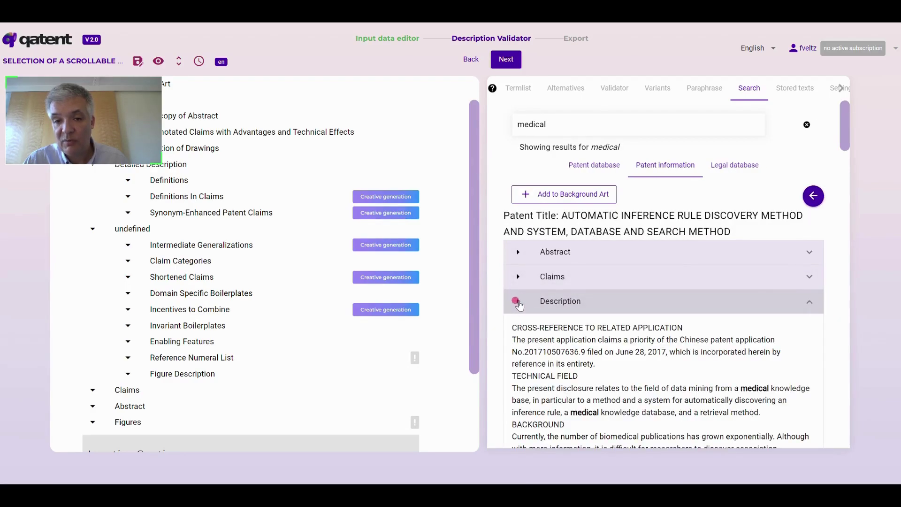
left_click(518, 303)
left_click(566, 196)
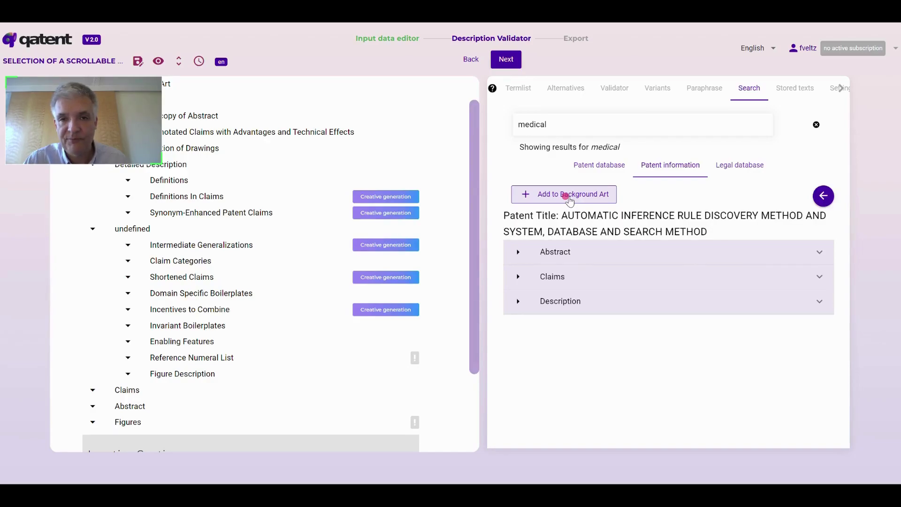
Step: Review the stored texts options and look through the section order and text style settings
left_click(796, 87)
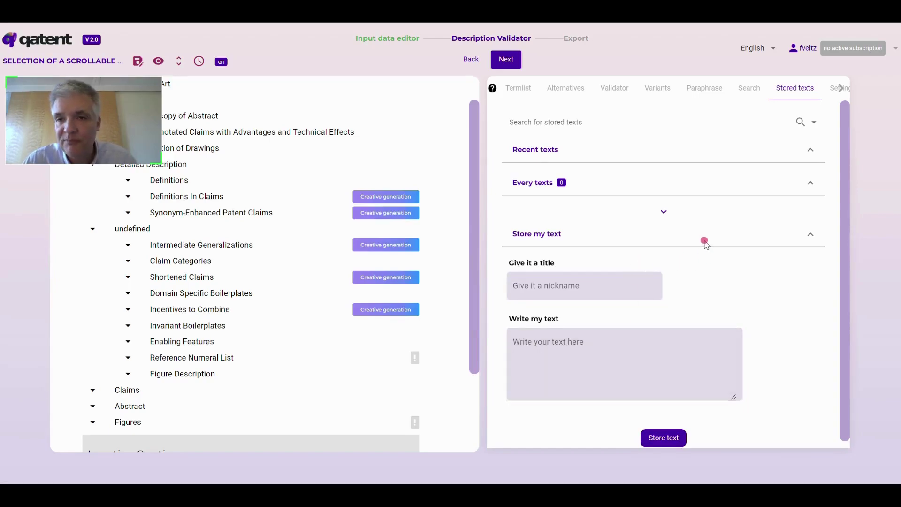
left_click(834, 93)
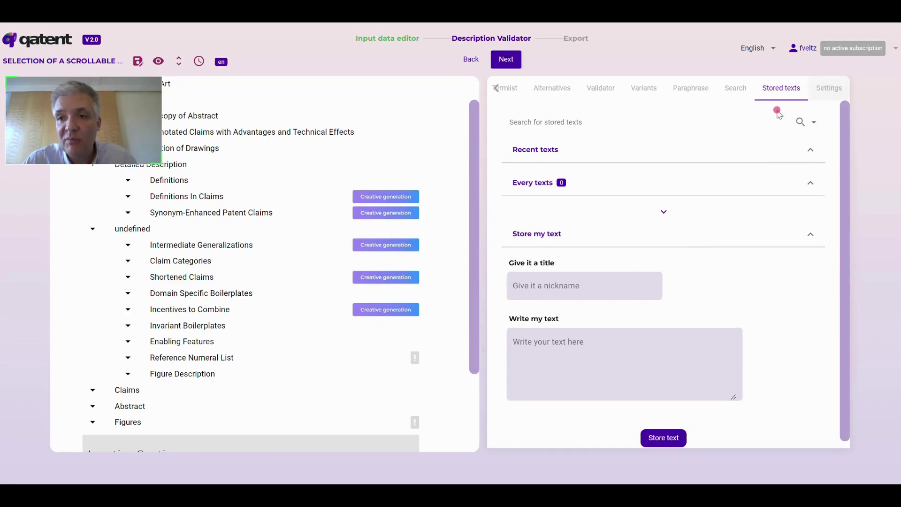
left_click(830, 89)
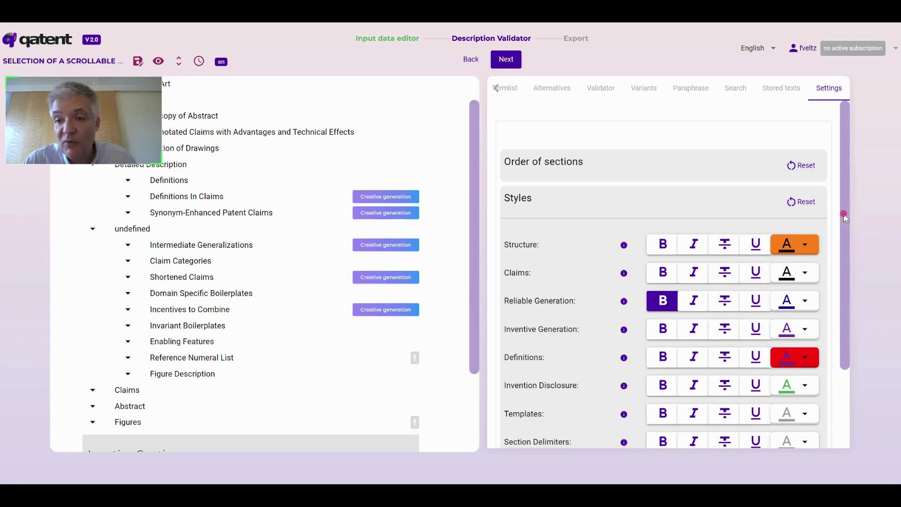
left_click_drag(844, 217, 845, 278)
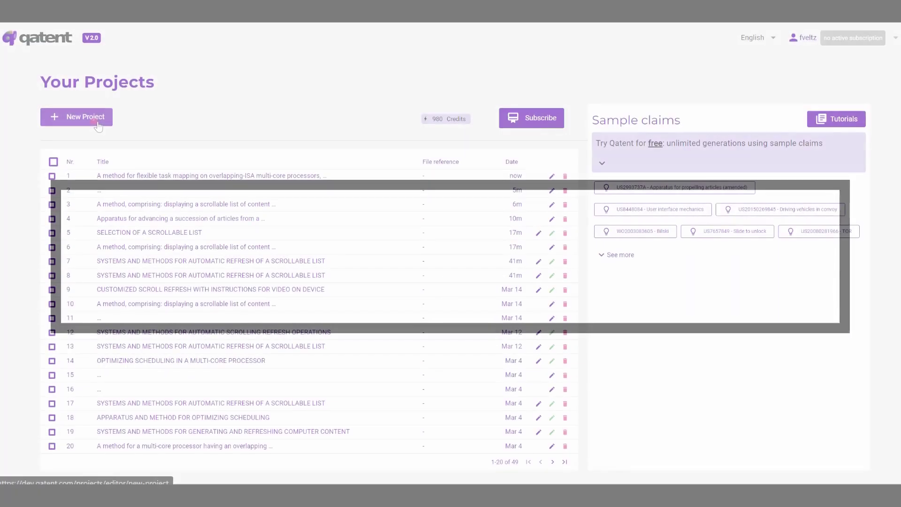
Step: Create a new project and upload the file "preprint - BD15450 - cosmic_final_authors" as its invention disclosure
left_click(96, 122)
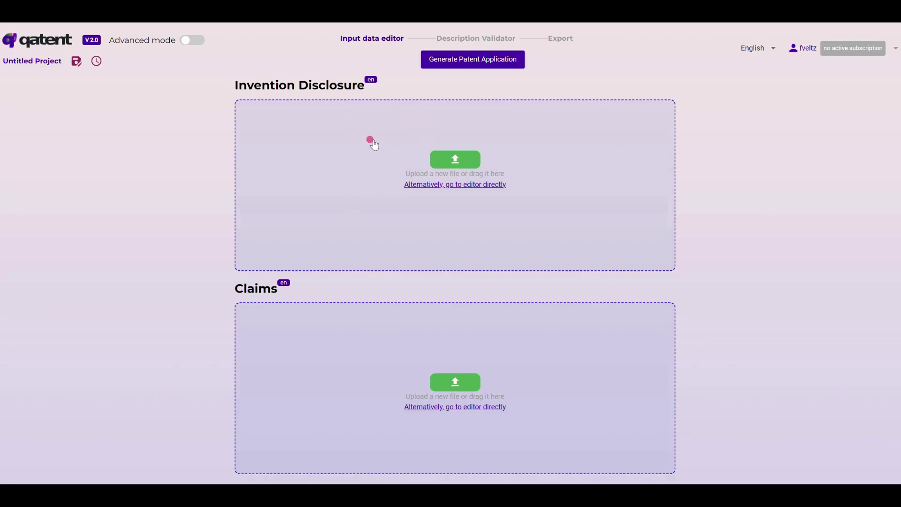
left_click(455, 160)
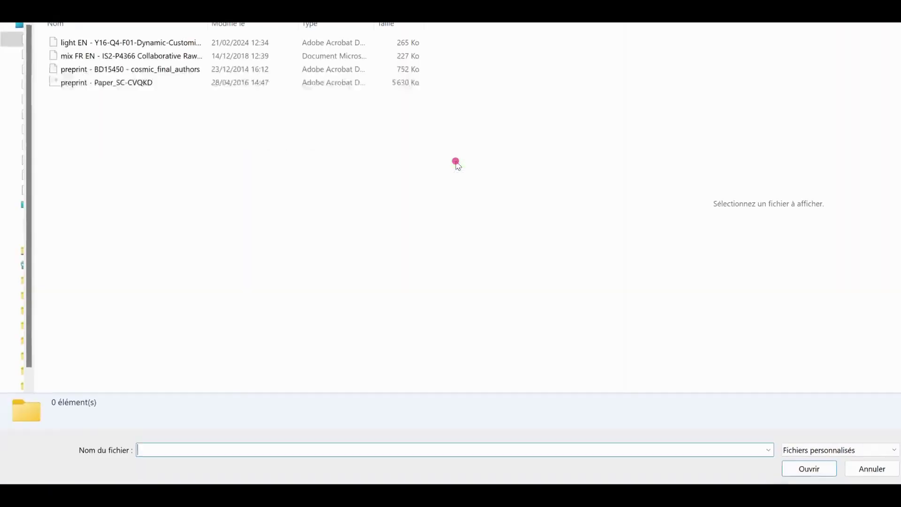
left_click(151, 74)
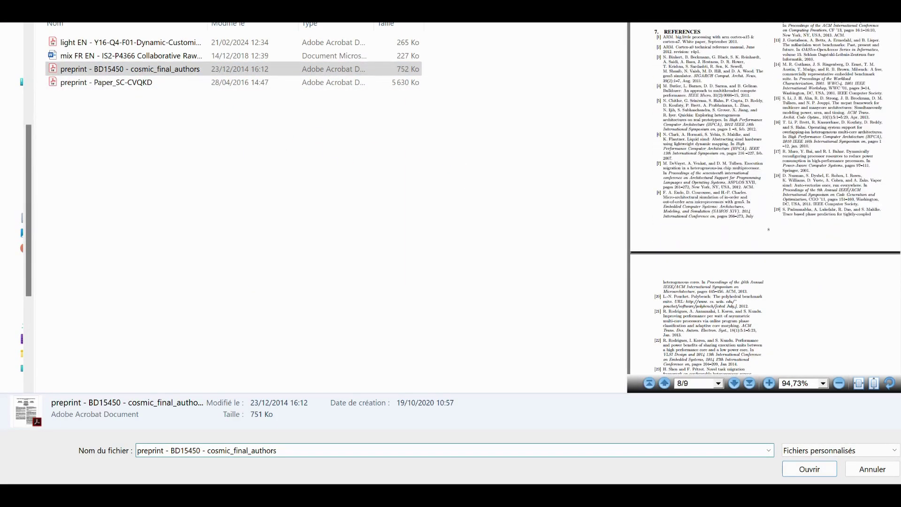
left_click(822, 470)
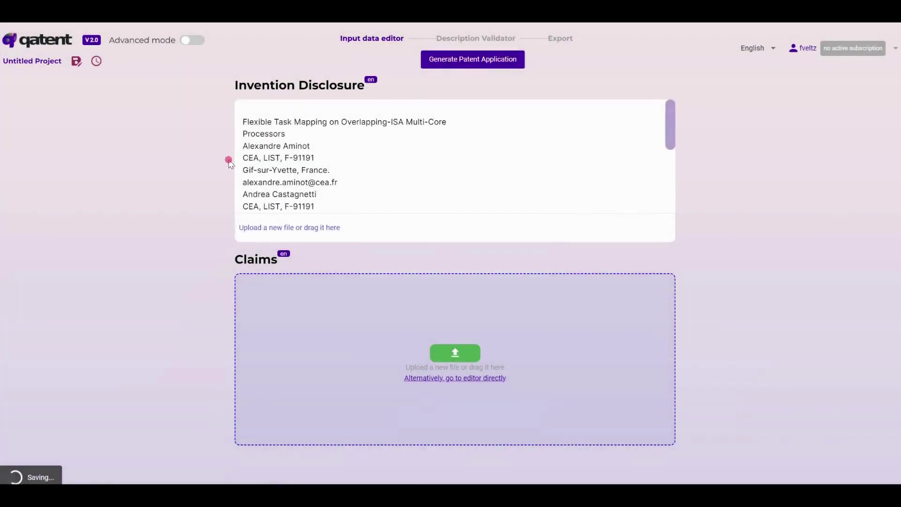
Step: Turn on Advanced mode and generate claims from the invention disclosure, declining to add the suggested reference numerals
left_click(192, 40)
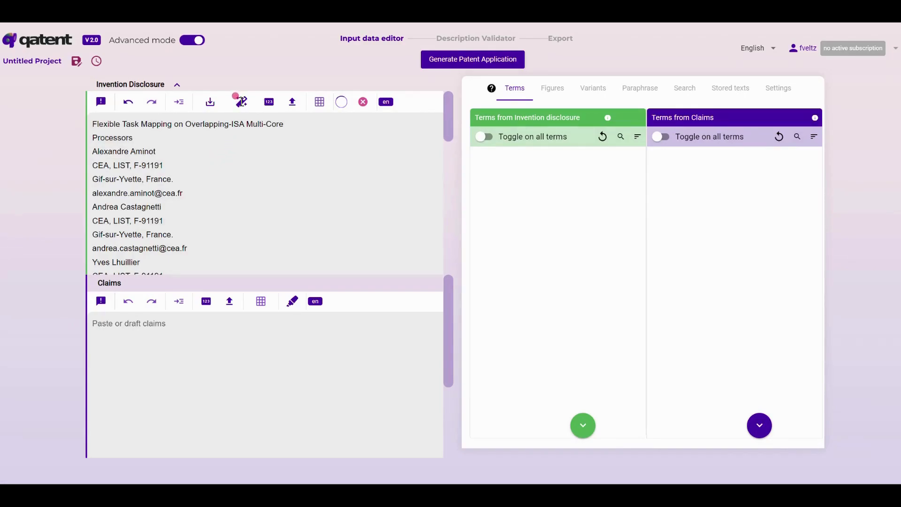
left_click(240, 109)
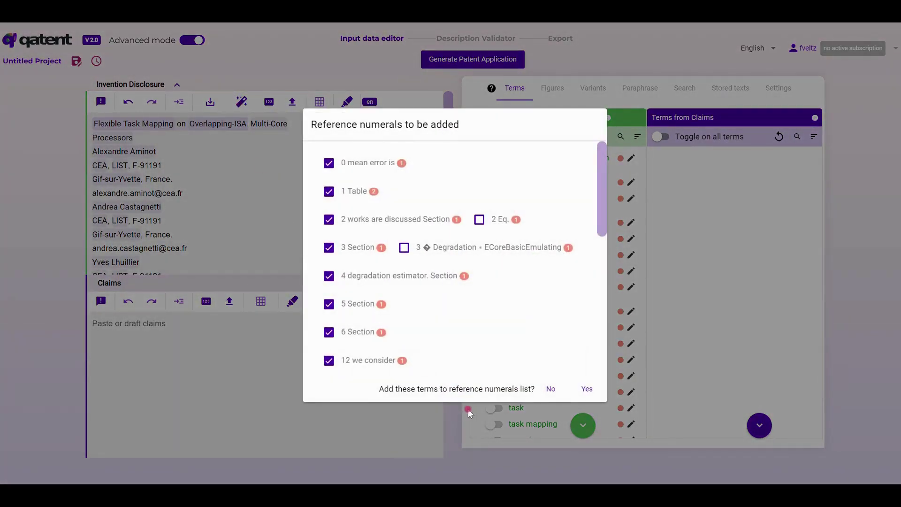
left_click(546, 388)
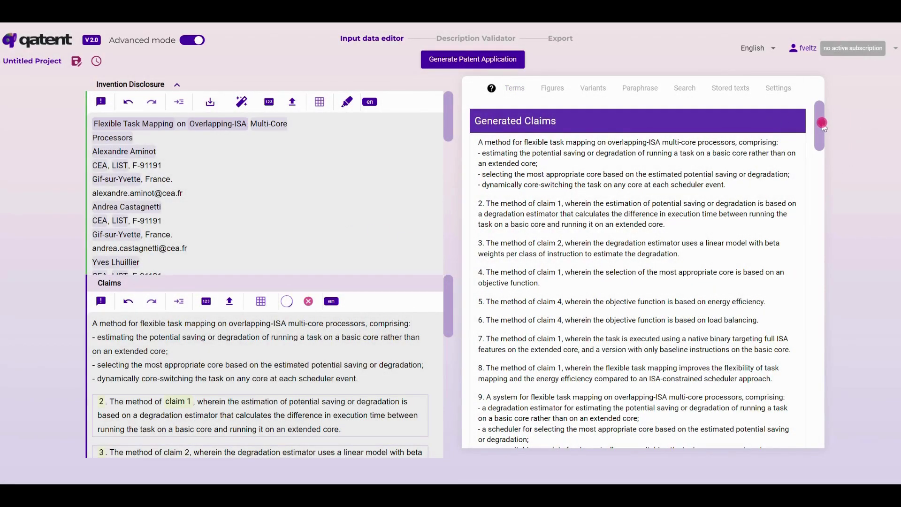
Step: Compare the generated claim sets and load the first one, the method for flexible task mapping on overlapping-ISA multi-core processors, as the claims
mouse_move(822, 127)
left_mouse_down()
mouse_move(823, 176)
mouse_move(828, 124)
mouse_move(829, 136)
left_mouse_up()
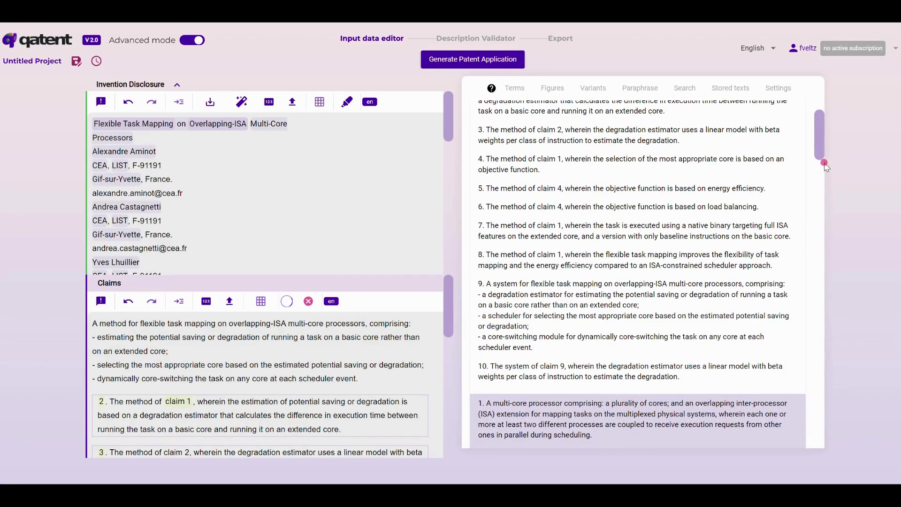
left_click(532, 430)
left_click_drag(819, 153, 820, 117)
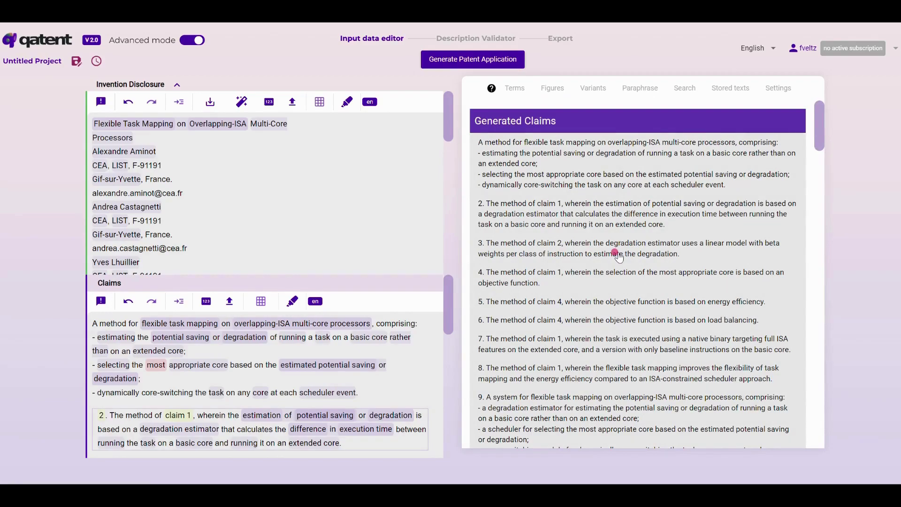
left_click(618, 256)
left_click(655, 261)
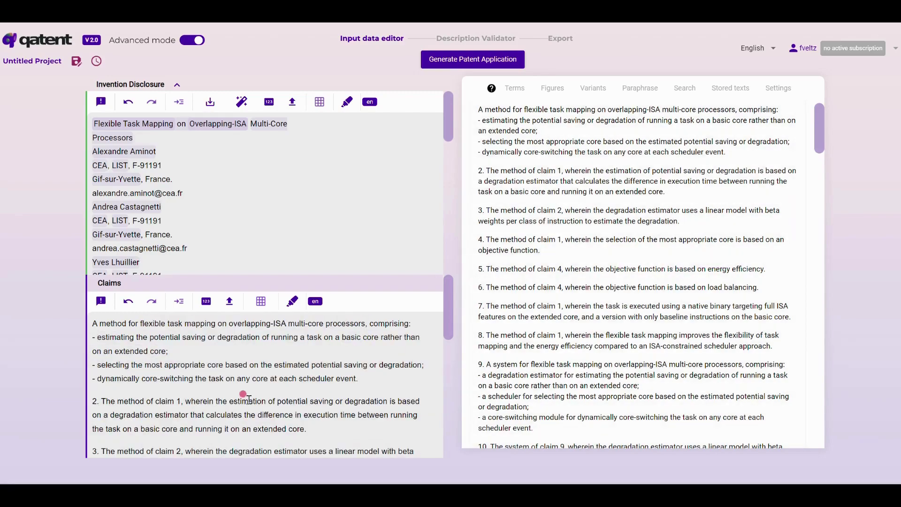
Step: Look through the loaded claims and check the highlighted reference to claim 1 in claim 2
left_click(446, 330)
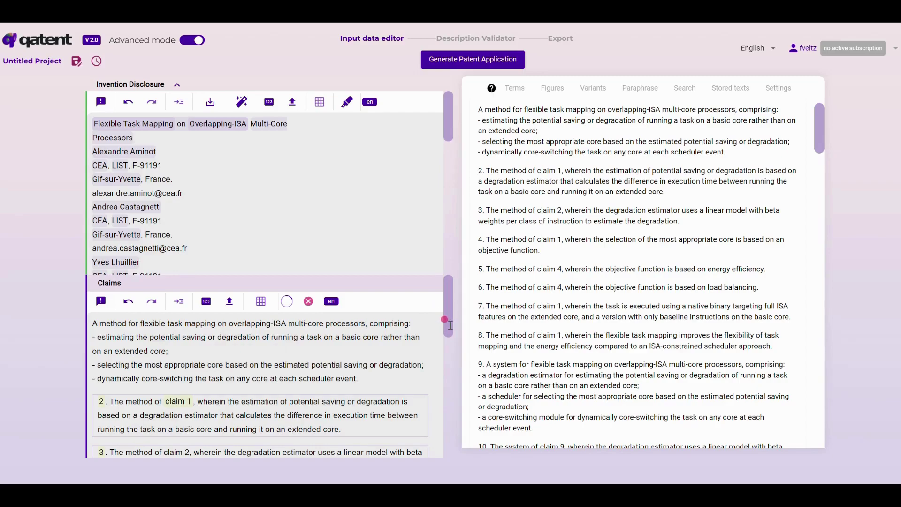
mouse_move(449, 324)
left_mouse_down()
mouse_move(451, 379)
mouse_move(446, 333)
left_mouse_up()
mouse_move(178, 357)
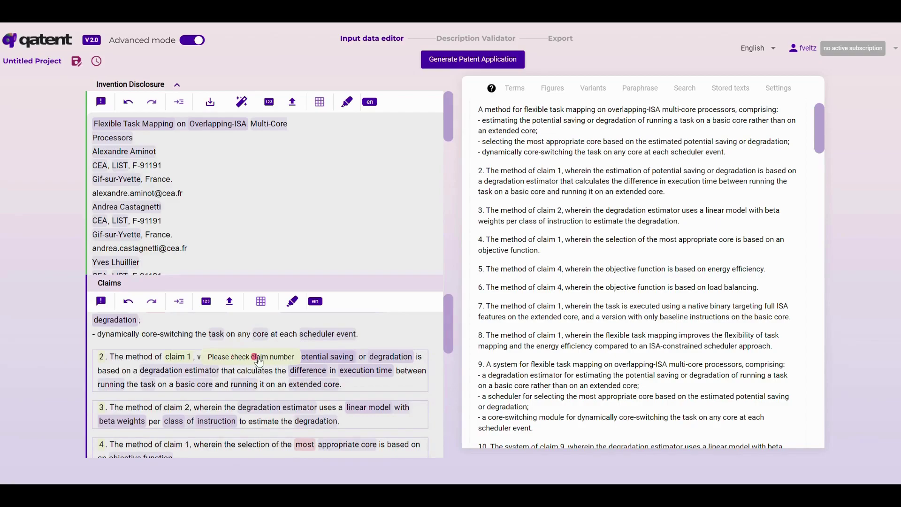
left_click_drag(450, 341, 452, 286)
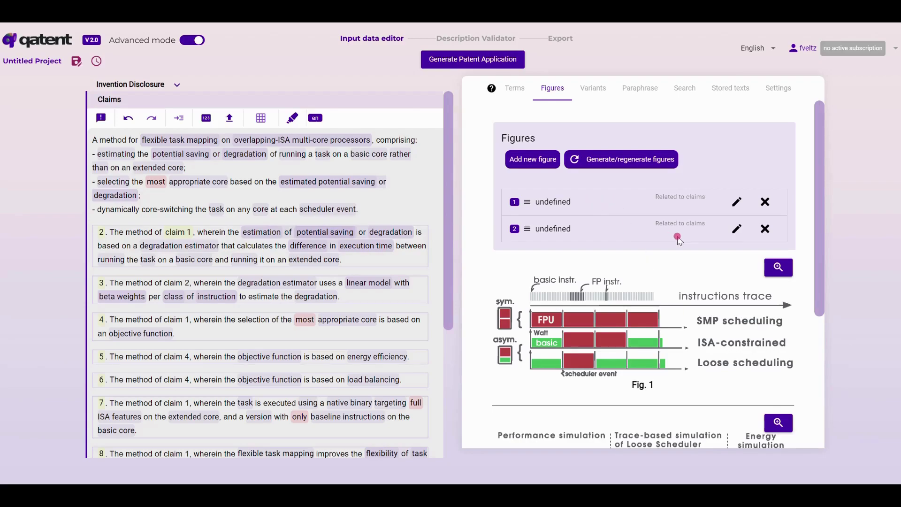
Step: Inspect Fig. 1 of the extracted figures, the scheduling diagram, in an enlarged view and close it
left_click_drag(821, 225, 831, 194)
left_click(779, 267)
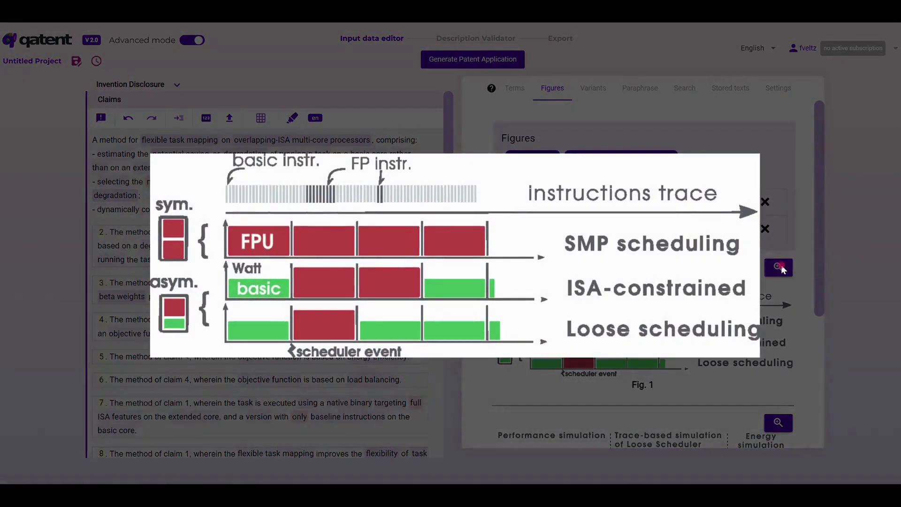
left_click(798, 242)
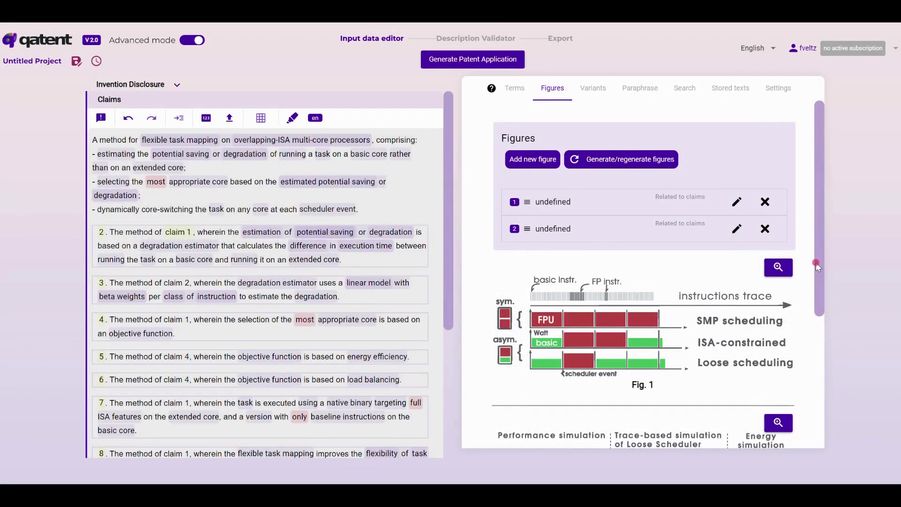
Step: Title the first figure "Workflow" and relate it to claims 2 and 8, leaving its description empty
left_click(736, 203)
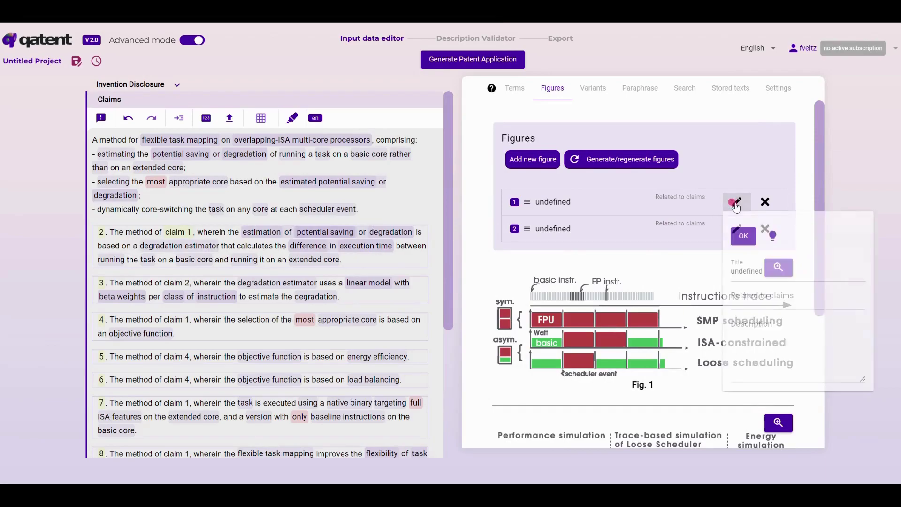
left_click(742, 270)
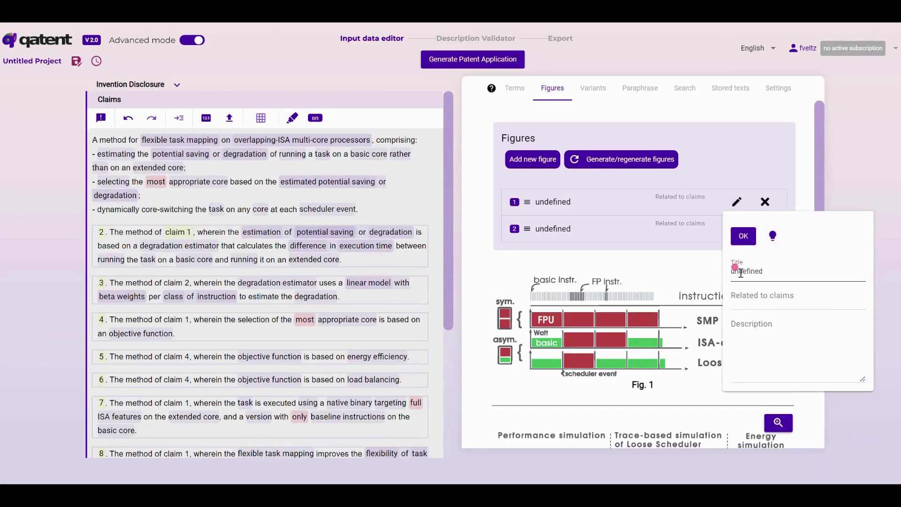
left_click(777, 270)
left_click_drag(778, 272, 723, 278)
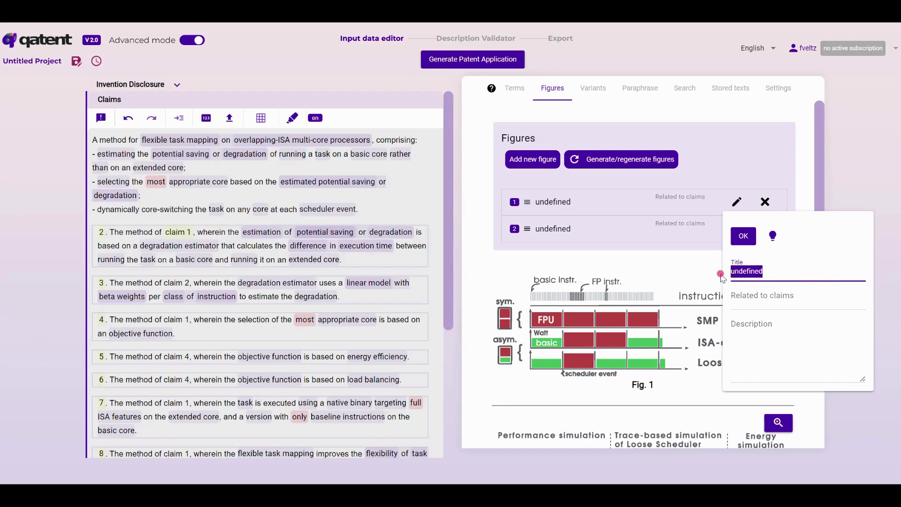
type("Workflow")
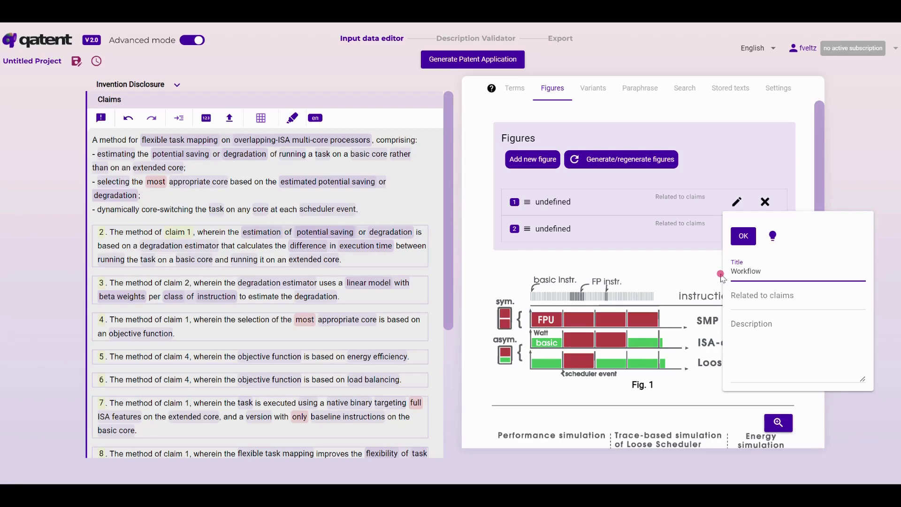
left_click(749, 293)
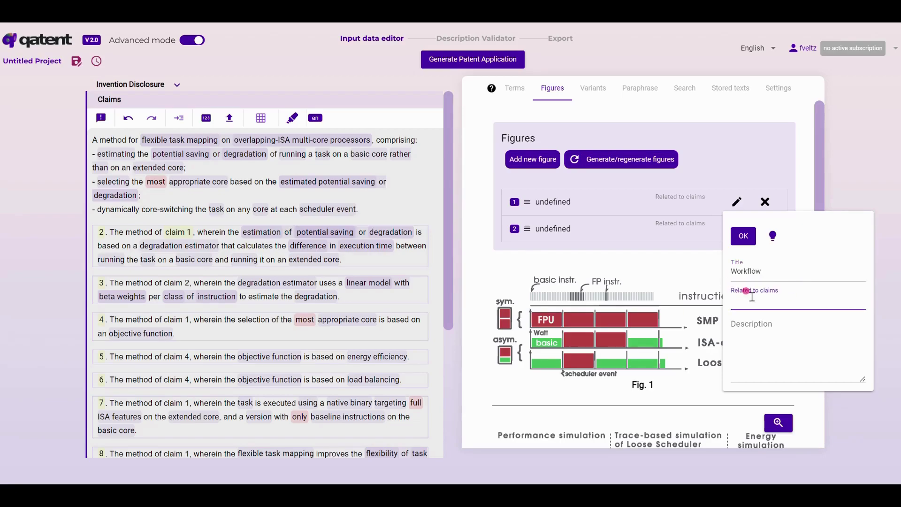
type("2, 8")
left_click(758, 323)
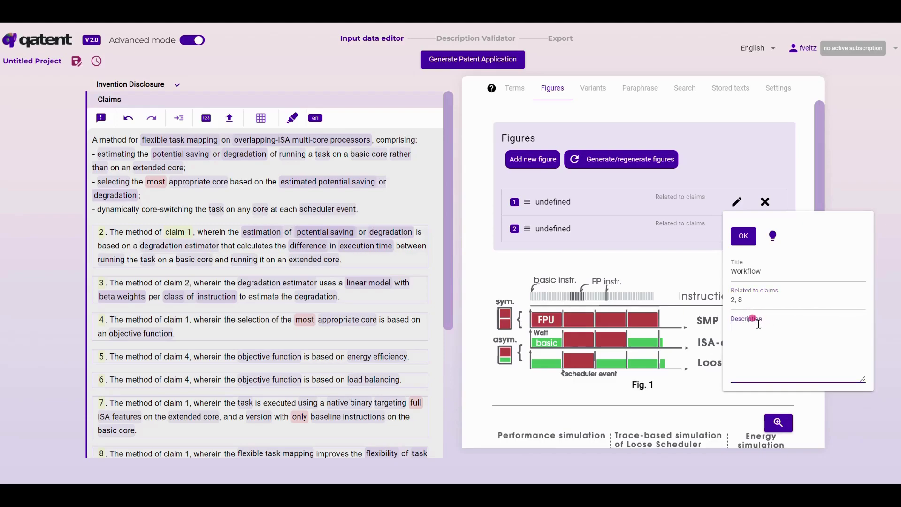
left_click(750, 301)
left_click(743, 236)
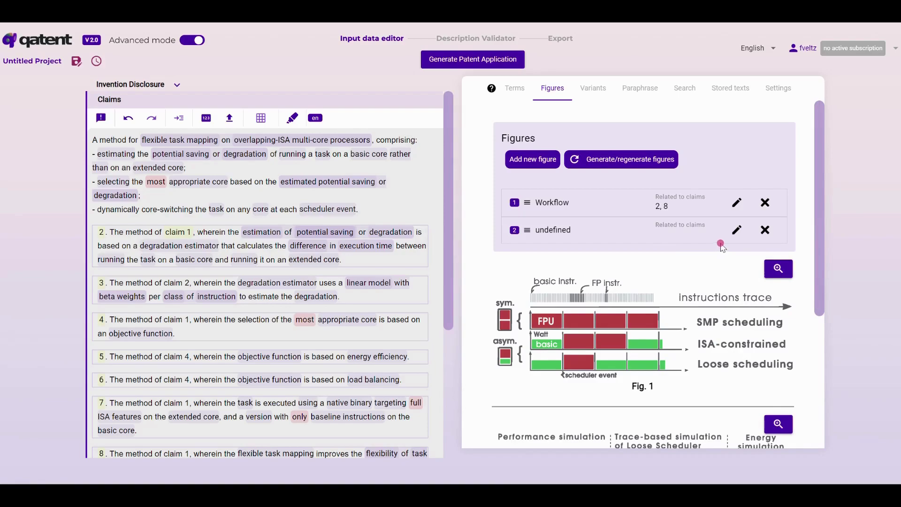
left_click_drag(818, 191, 829, 149)
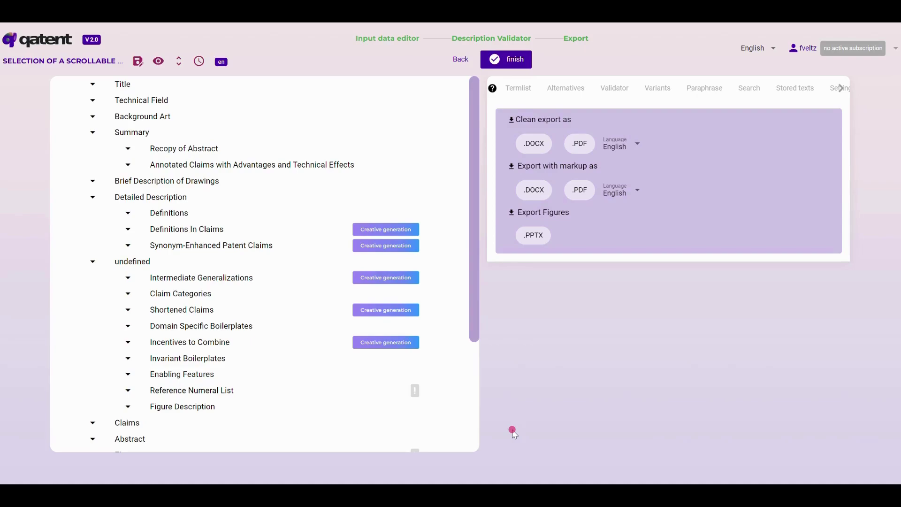
Step: Look through the languages offered for the clean export and for the application's interface
left_click(637, 149)
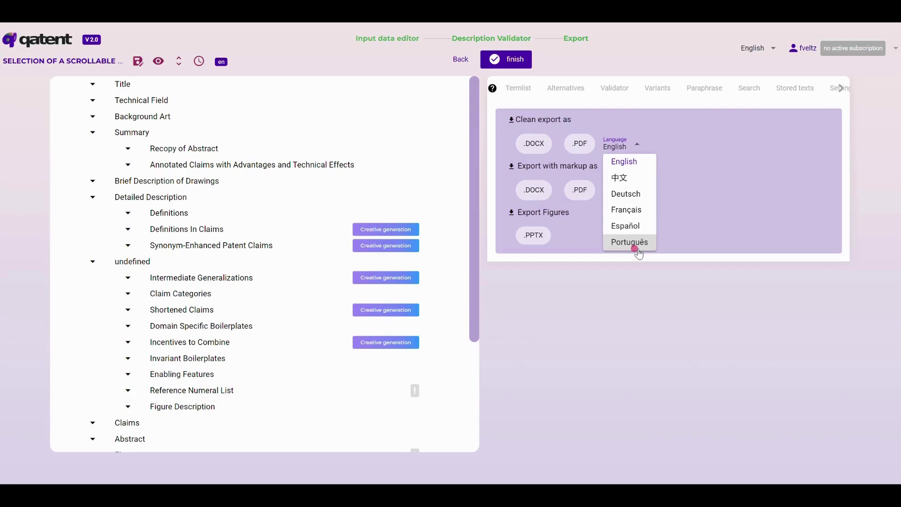
left_click(761, 49)
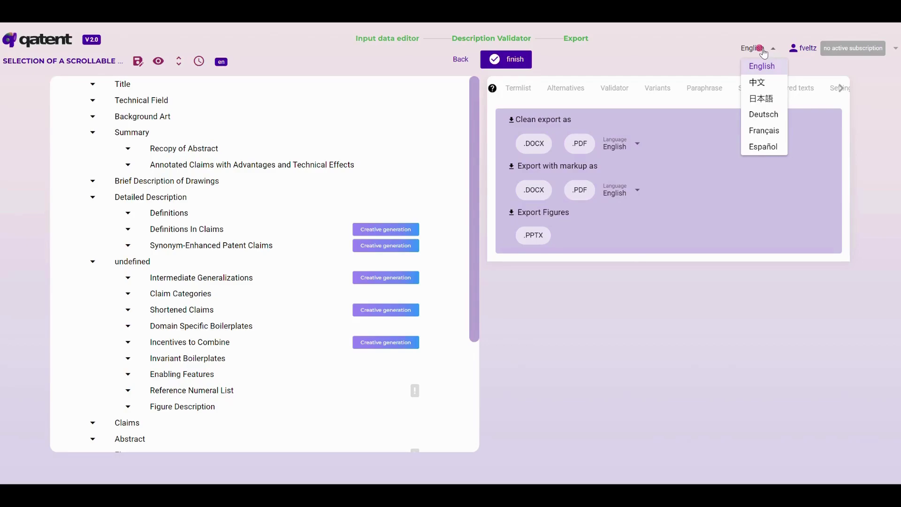
left_click(759, 84)
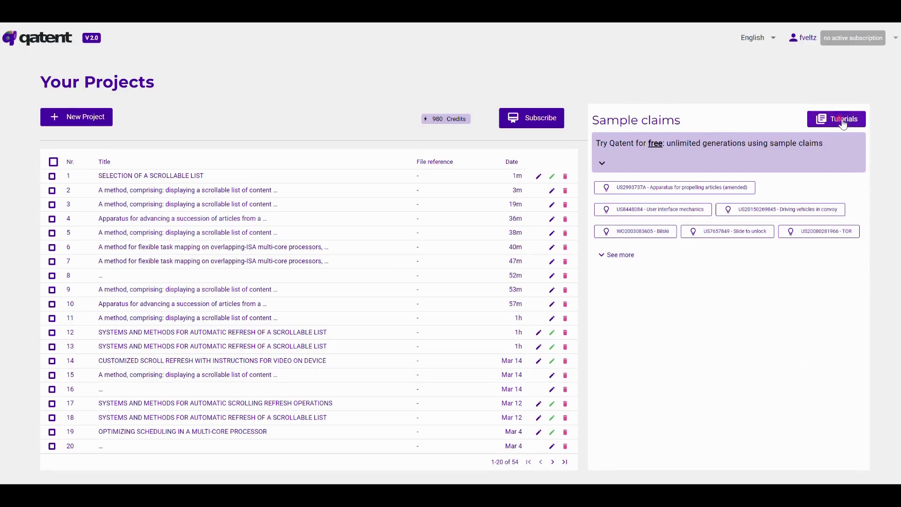
Step: Open the Product Guide from the tutorials and view its table of contents slide
left_click(841, 122)
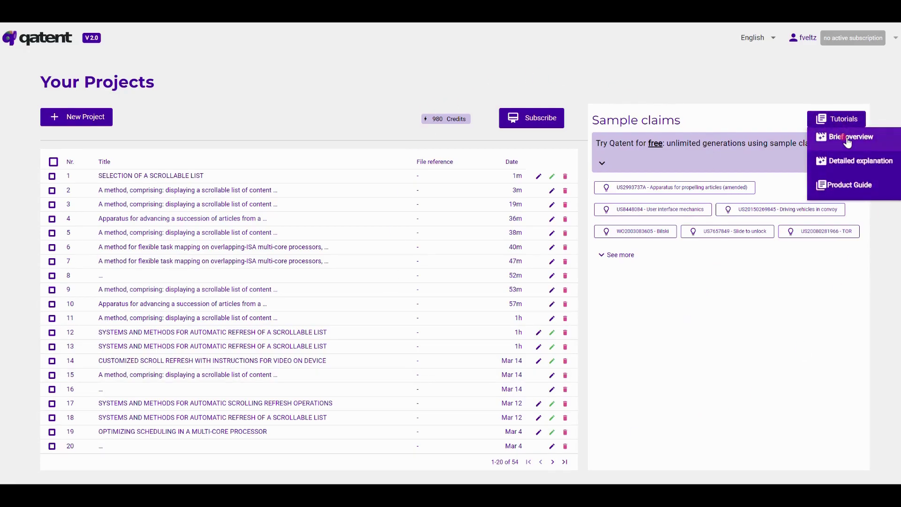
left_click(849, 186)
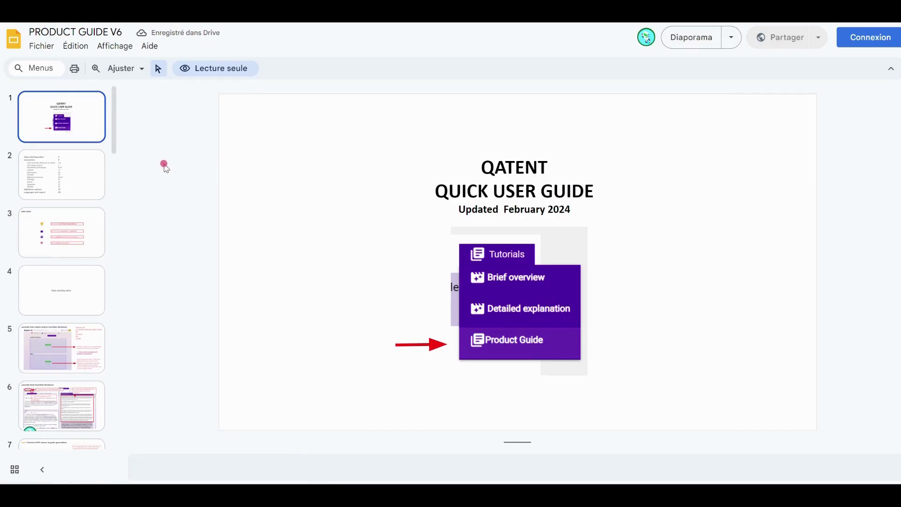
left_click(91, 175)
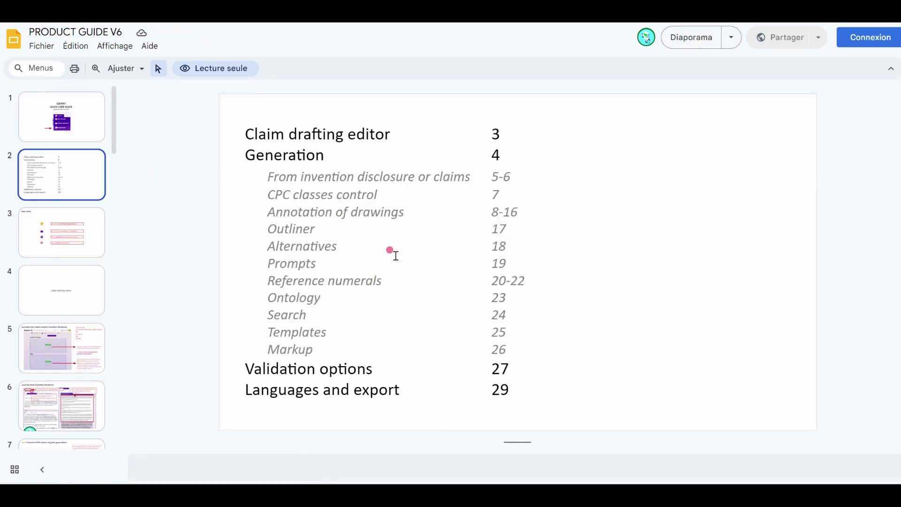